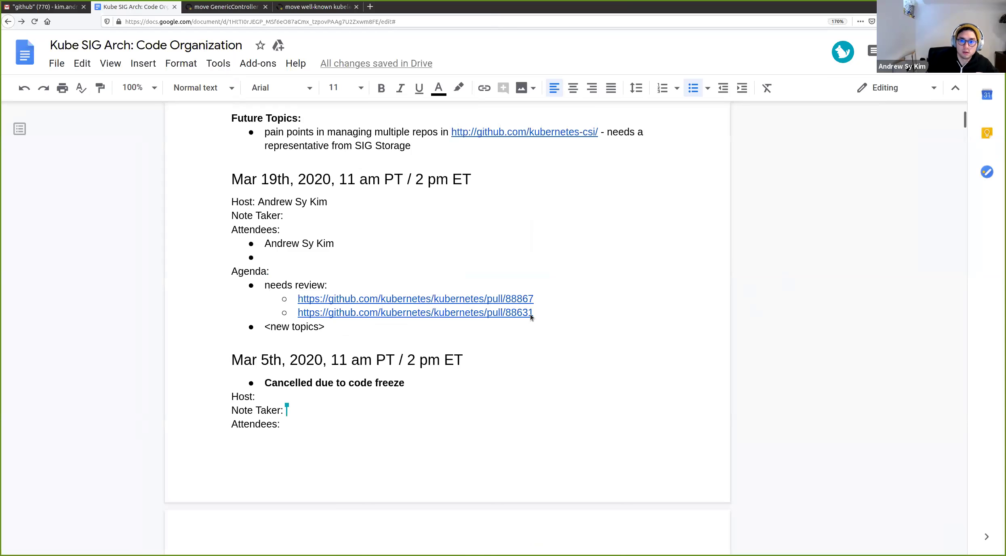
Step: Enlarge the meeting notes page to 200% and show the Mar 19th, 2020 agenda with its needs review items
scroll(575, 212, "up", 2)
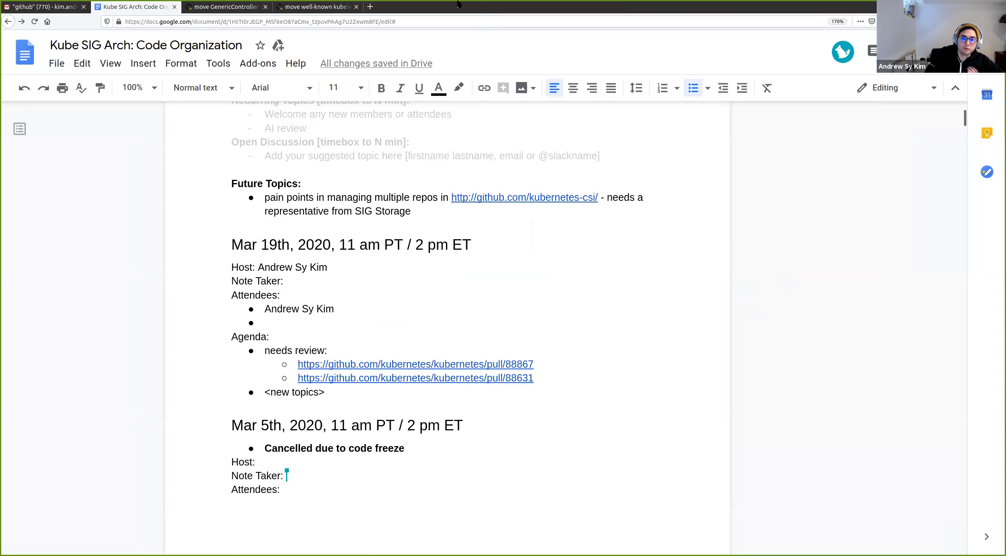
key("shift+Up")
key("ctrl+plus")
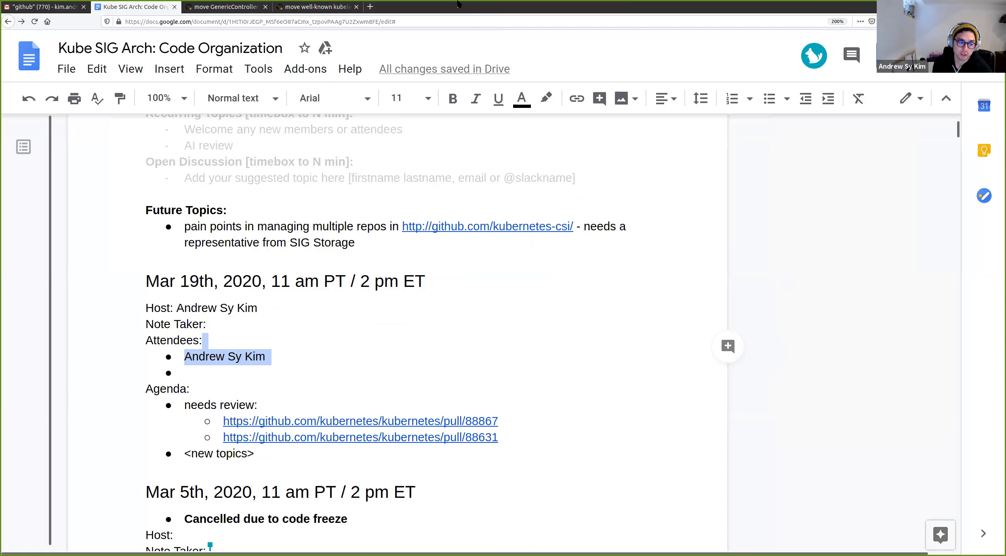
left_click(262, 354)
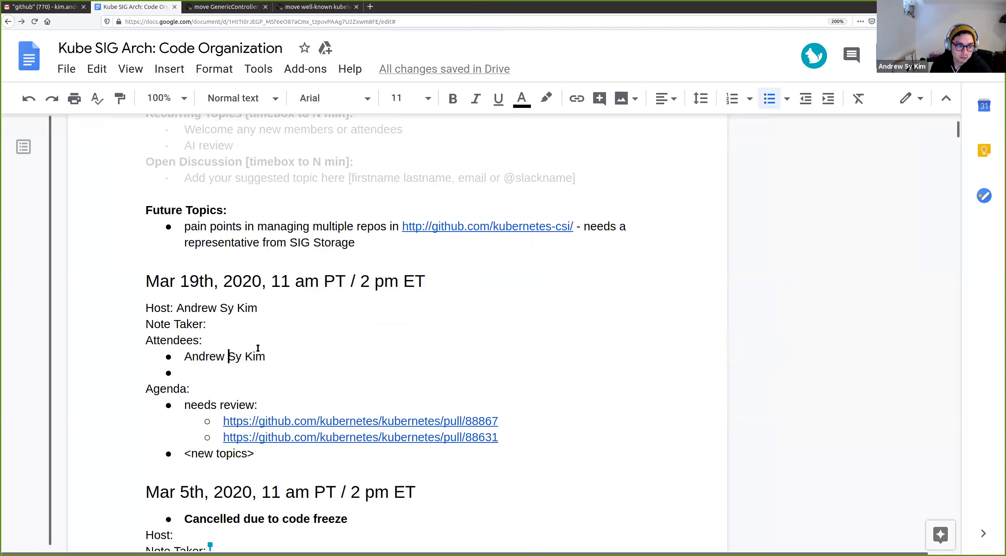
left_click(288, 366)
scroll(299, 275, "down", 2)
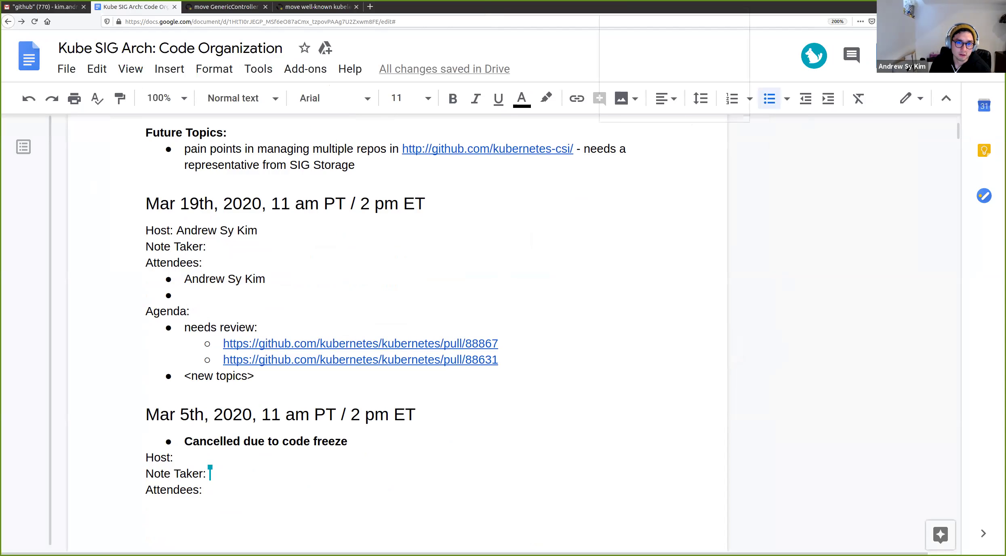
scroll(456, 274, "down", 1)
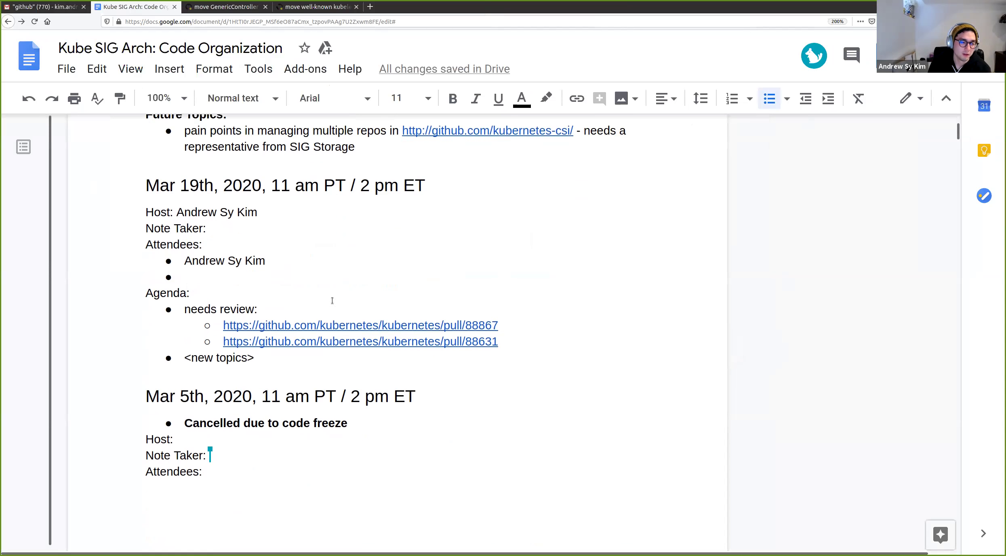
left_click(391, 287)
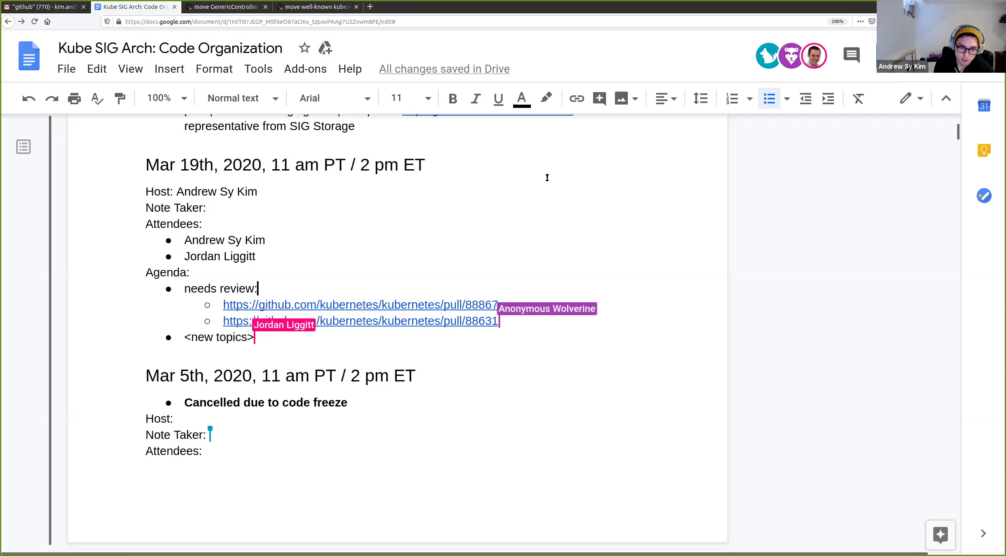
Step: Open the changed files of pull request #88867 and examine the diffs under cmd/cloud-controller-manager/app
left_click(225, 7)
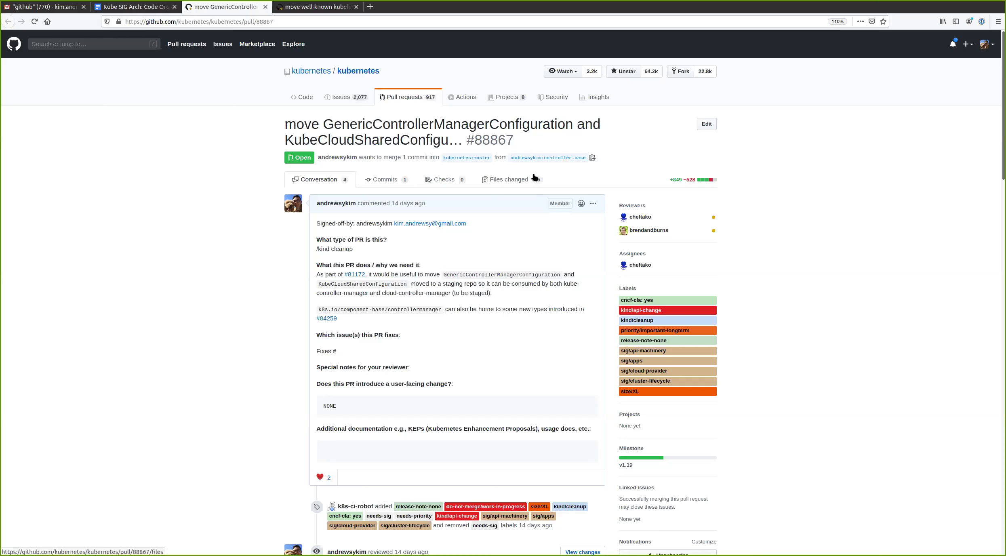
left_click(535, 177)
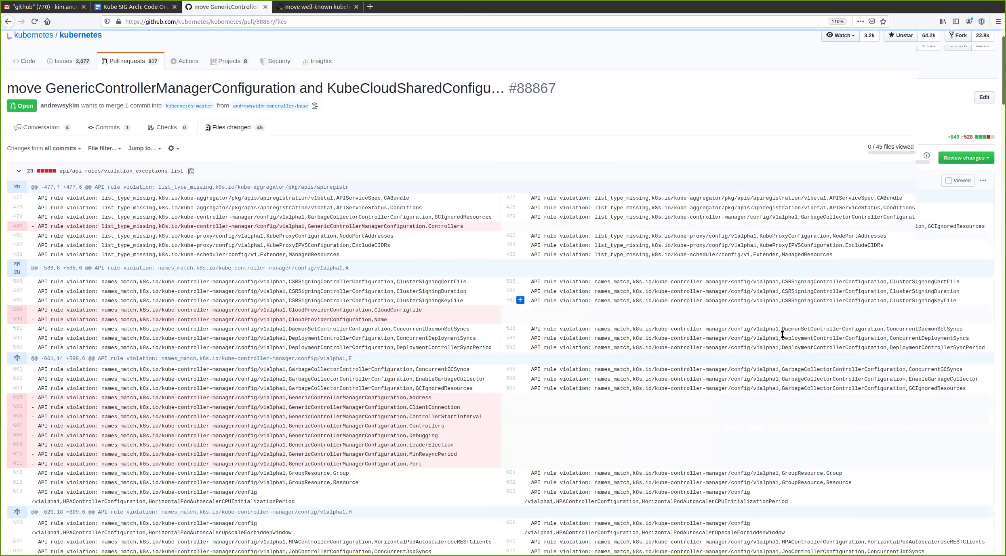
scroll(783, 334, "down", 10)
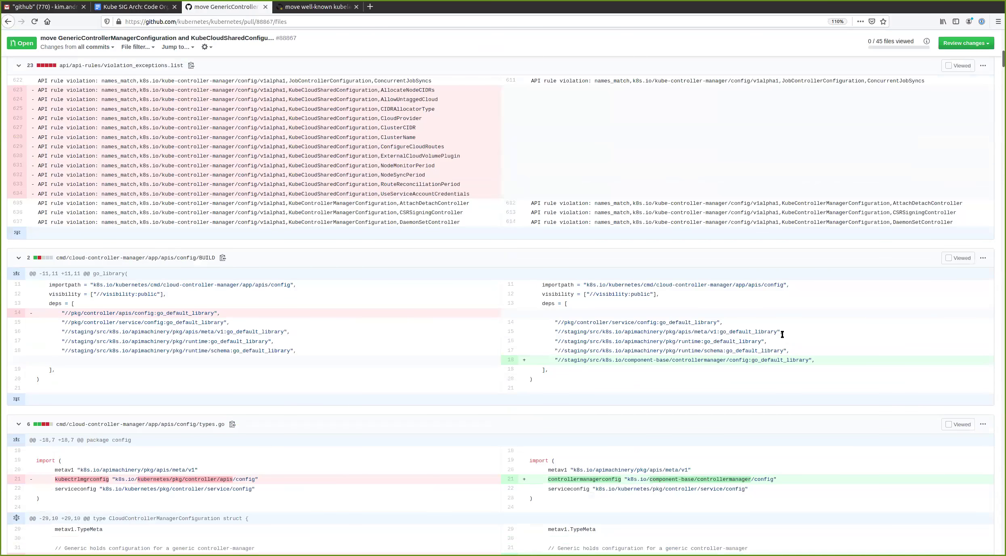
scroll(782, 336, "down", 3)
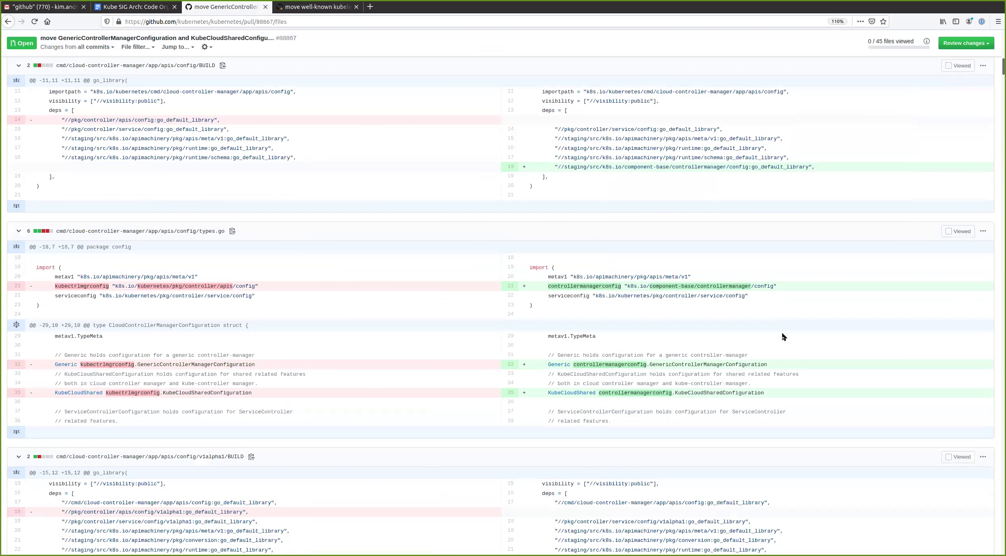
scroll(782, 336, "down", 1)
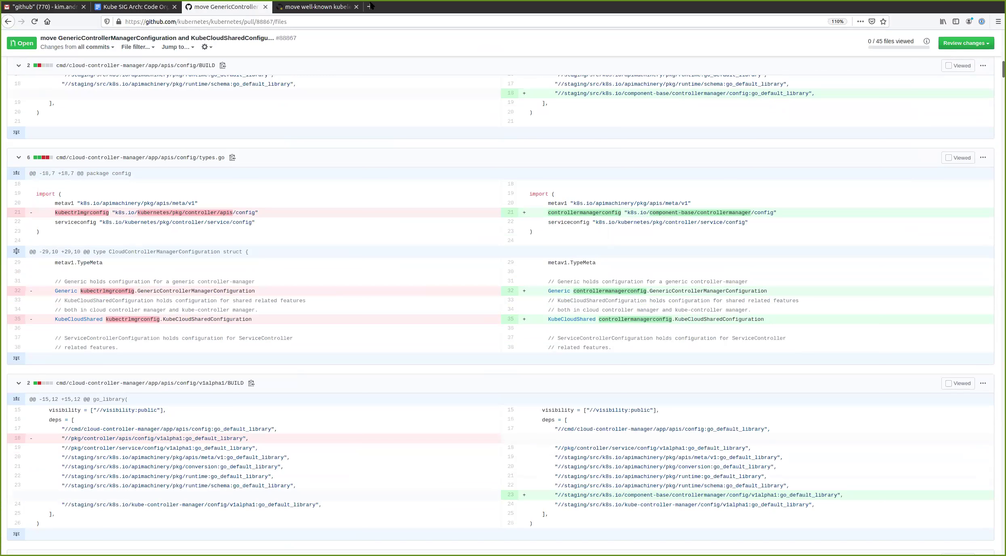
scroll(749, 276, "down", 6)
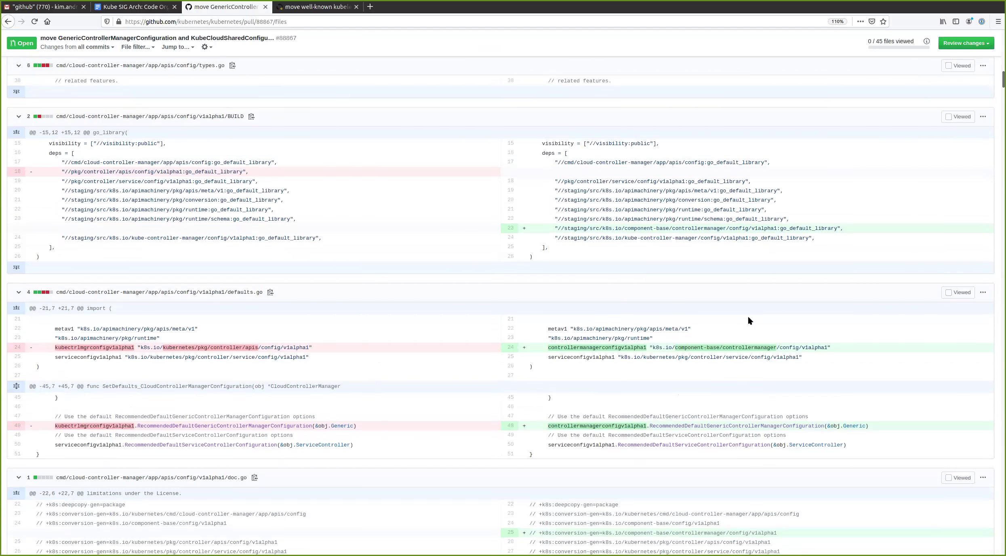
scroll(748, 317, "down", 7)
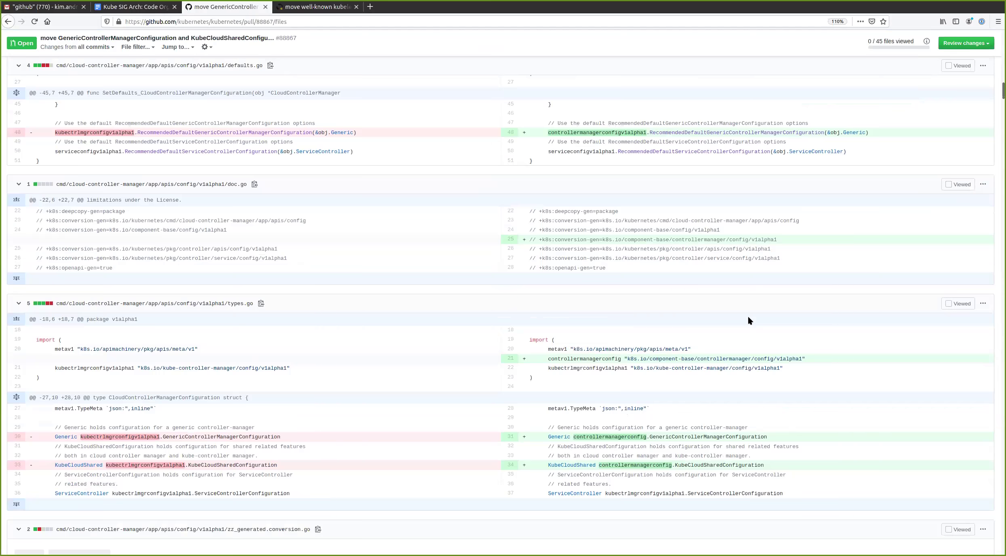
scroll(748, 320, "down", 3)
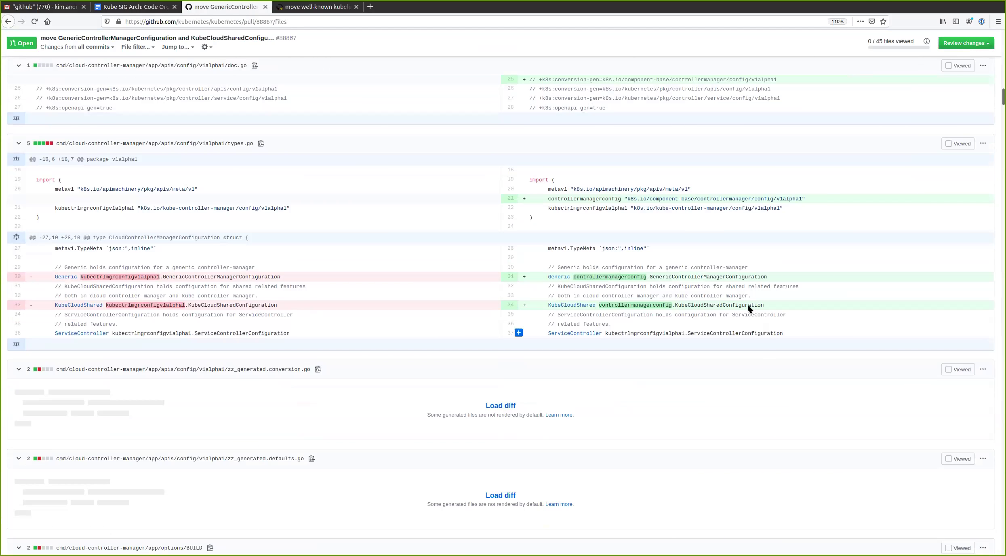
scroll(749, 308, "down", 5)
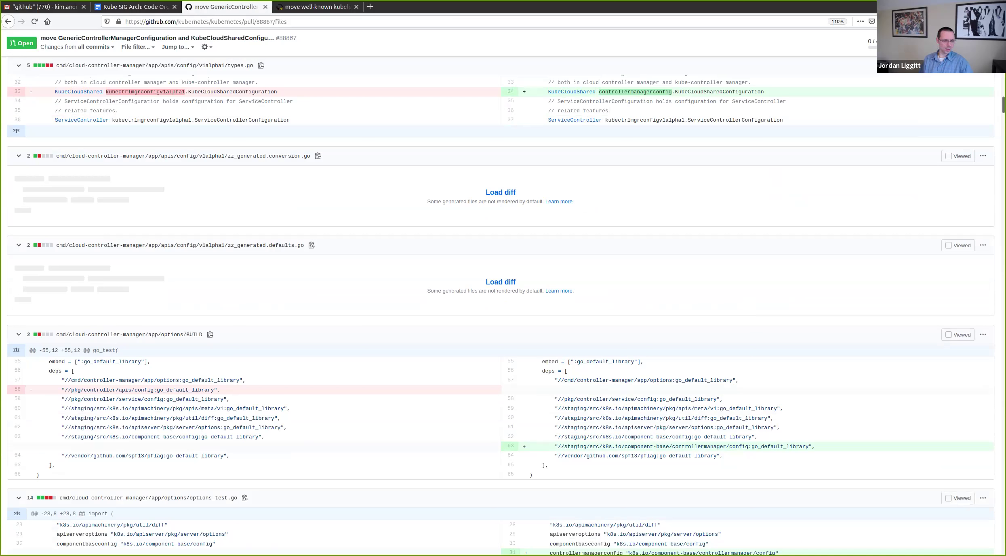
scroll(671, 201, "down", 1)
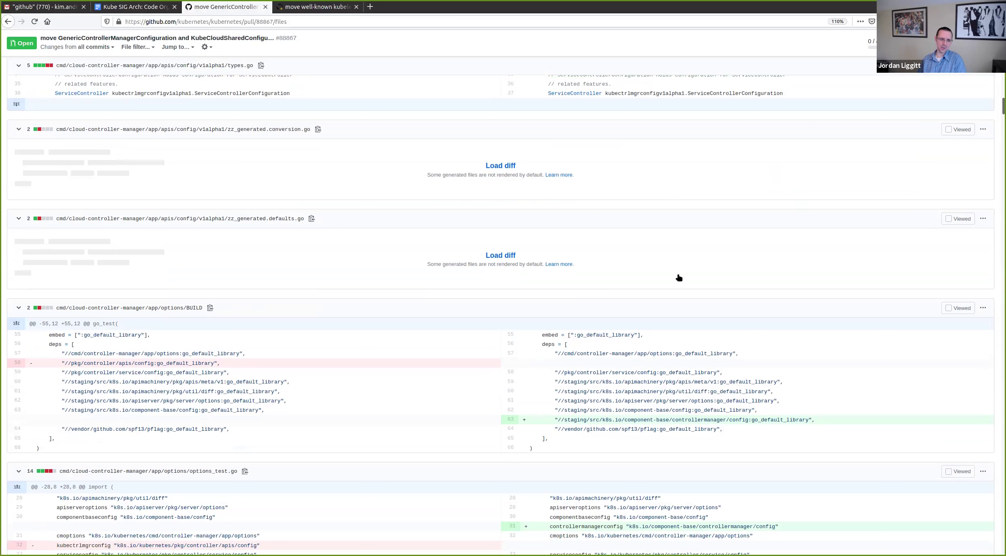
Step: Go through the controller-manager options diffs to the removed structs in pkg/controller/apis/config/types.go
scroll(696, 364, "down", 10)
scroll(695, 366, "down", 20)
scroll(696, 363, "down", 3)
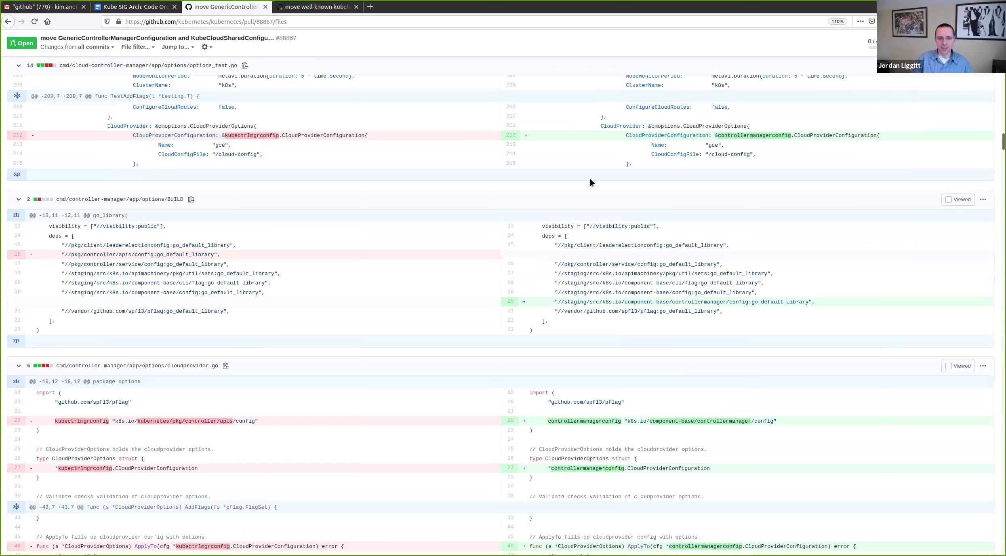
scroll(284, 360, "down", 12)
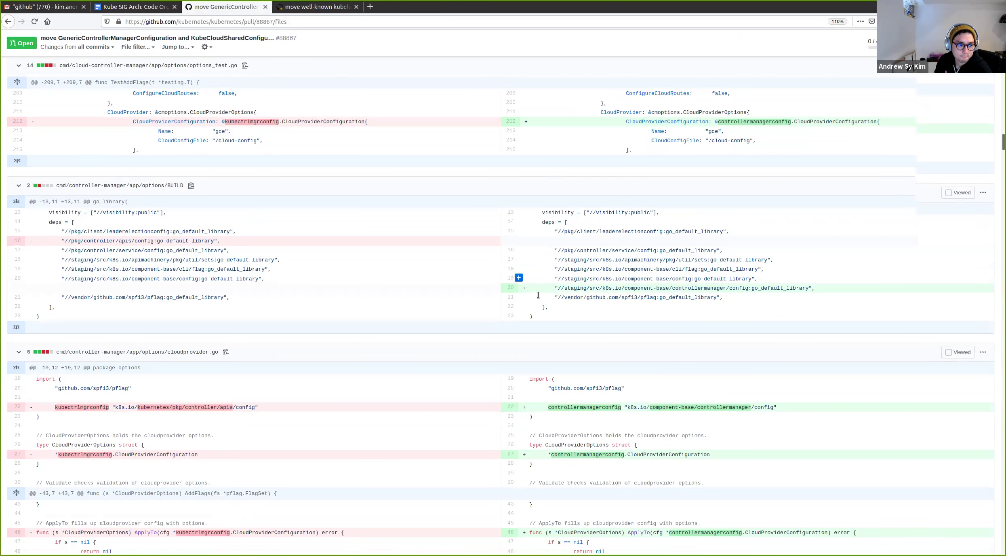
scroll(284, 361, "down", 20)
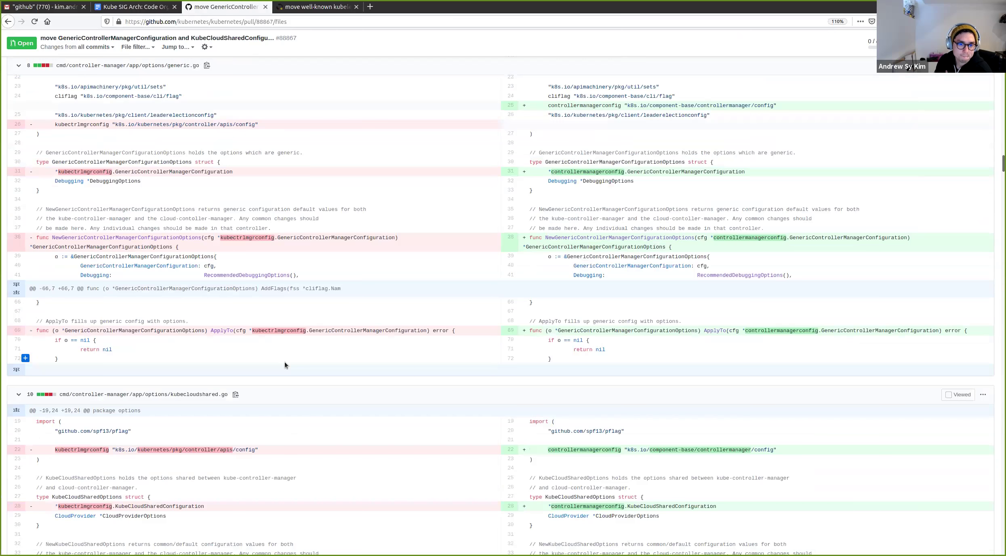
scroll(285, 362, "down", 20)
scroll(285, 364, "up", 5)
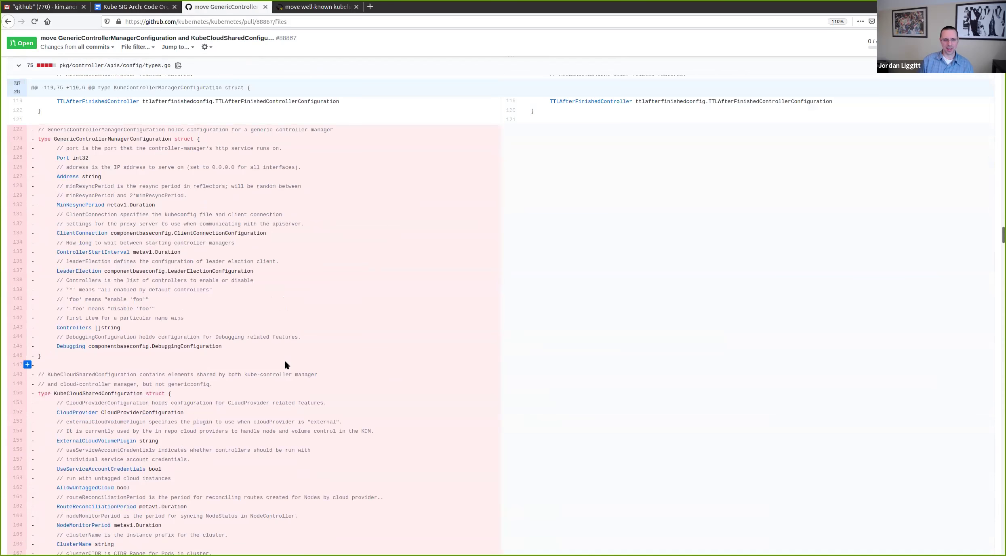
Step: Examine the fields of the removed GenericControllerManagerConfiguration and KubeCloudSharedConfiguration structs
scroll(224, 178, "up", 1)
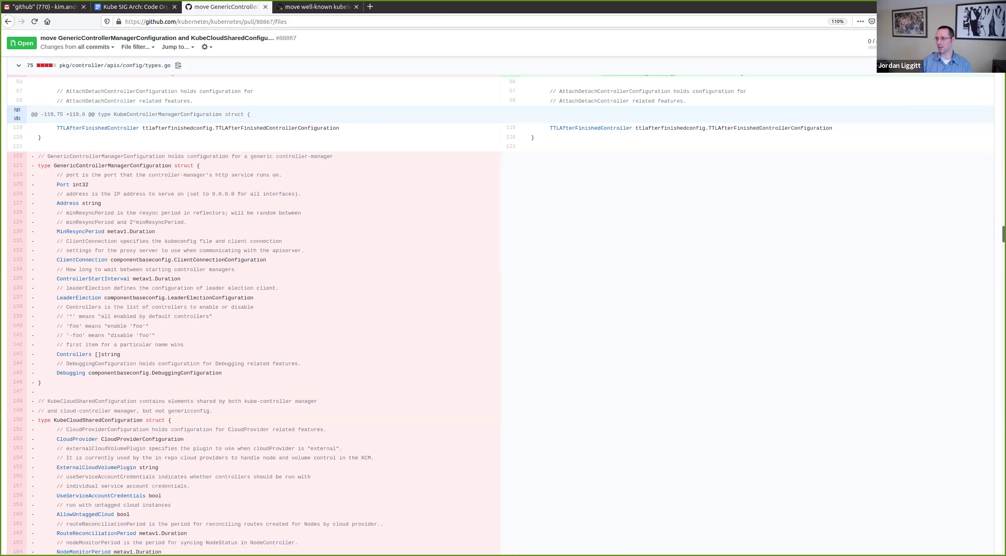
scroll(336, 281, "down", 2)
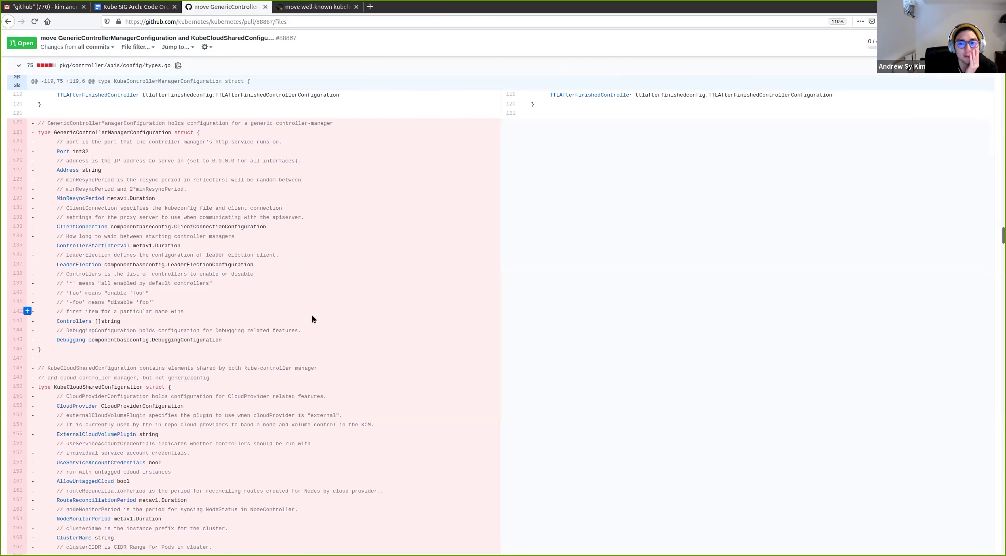
scroll(235, 343, "down", 3)
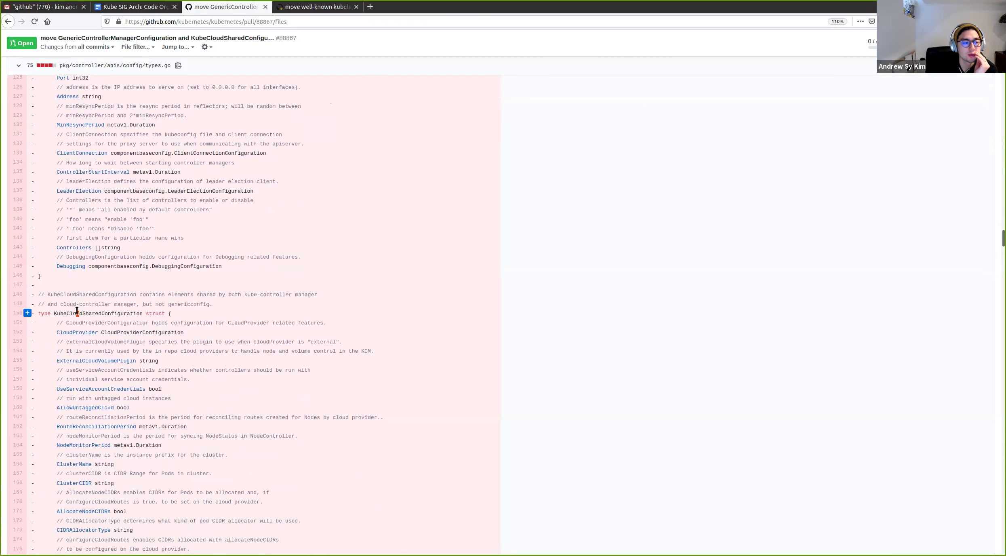
scroll(138, 406, "down", 2)
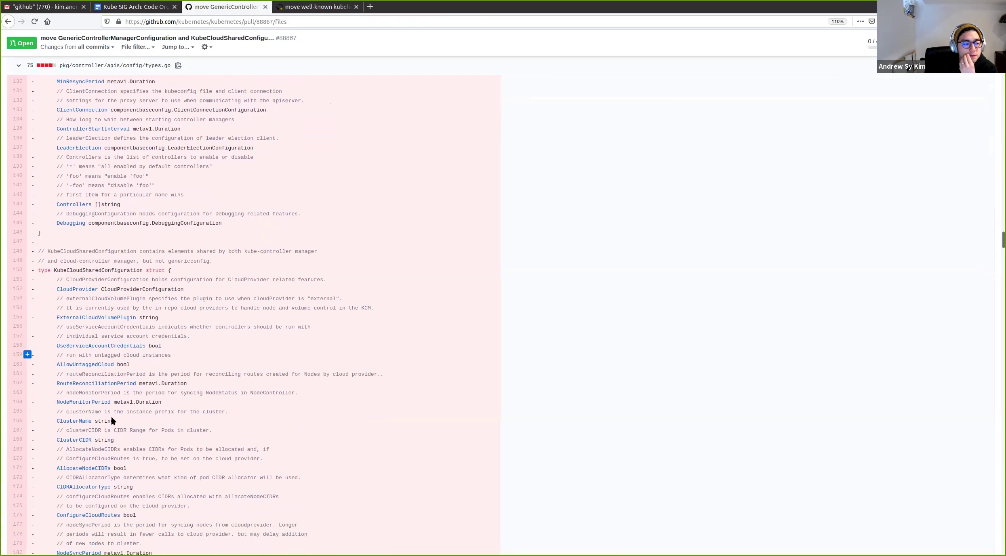
scroll(165, 386, "up", 3)
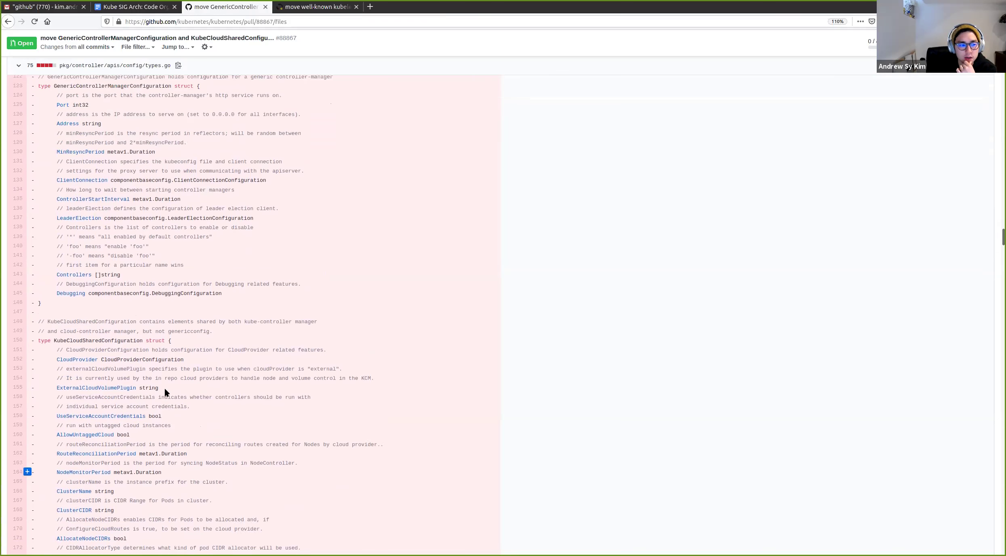
scroll(164, 386, "up", 2)
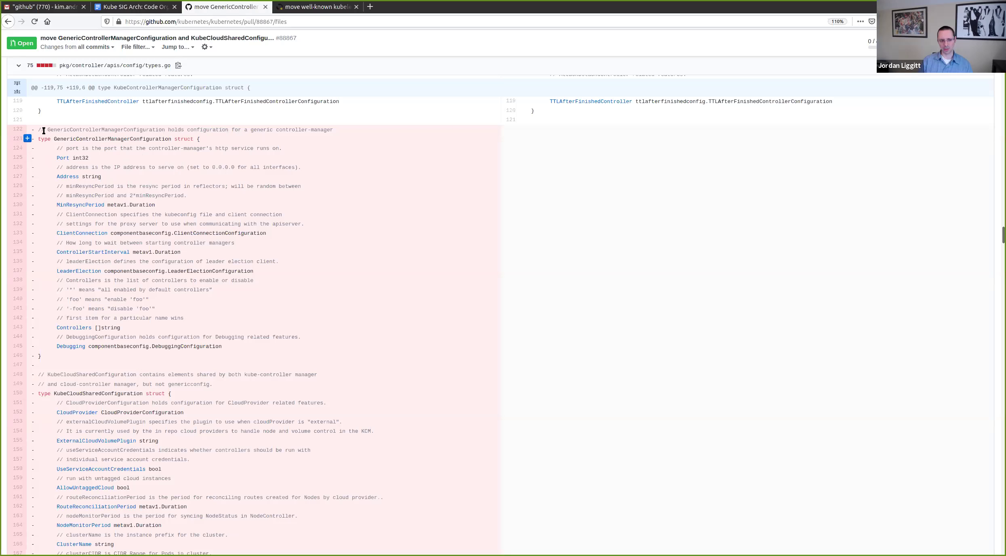
Step: Highlight lines of the GenericControllerManagerConfiguration struct and the start of KubeCloudSharedConfiguration to compare the two, clearing each selection
left_click_drag(49, 128, 117, 225)
left_click(117, 239)
scroll(285, 65, "up", 1)
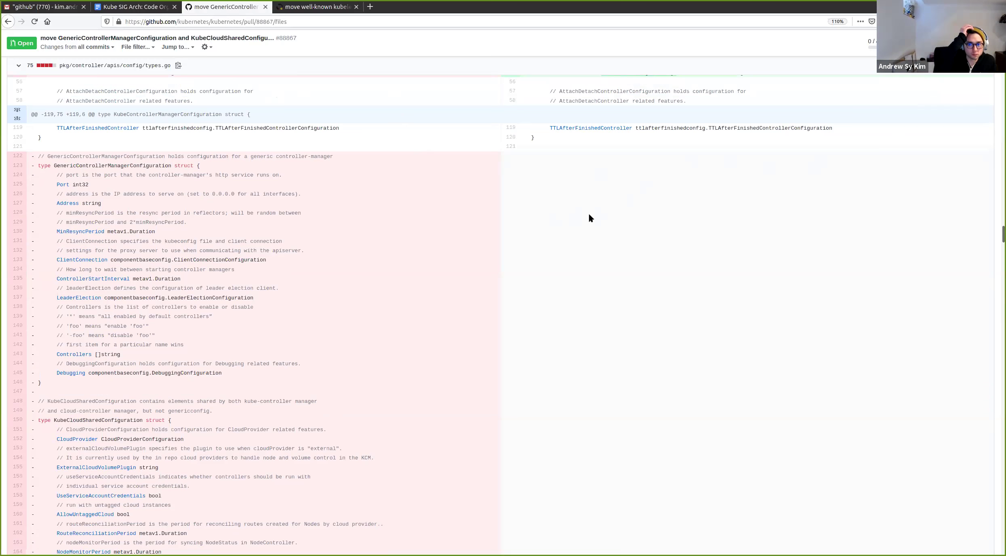
scroll(370, 141, "down", 3)
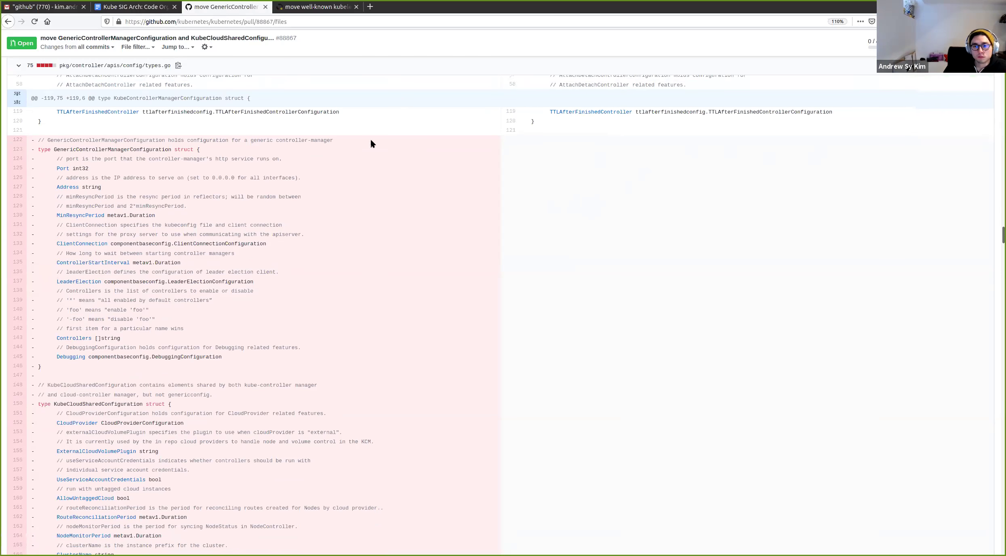
left_click_drag(127, 340, 152, 424)
left_click(108, 356)
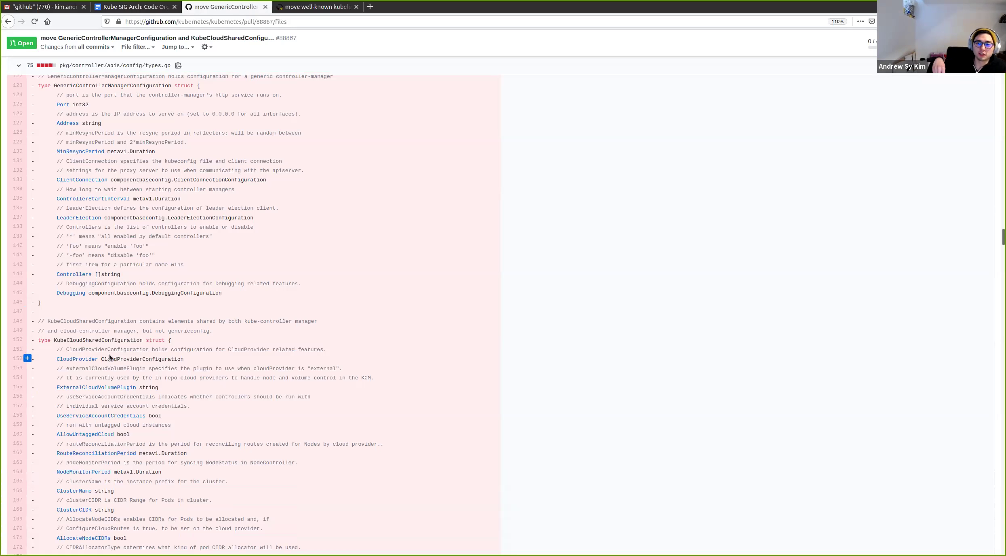
scroll(109, 354, "up", 3)
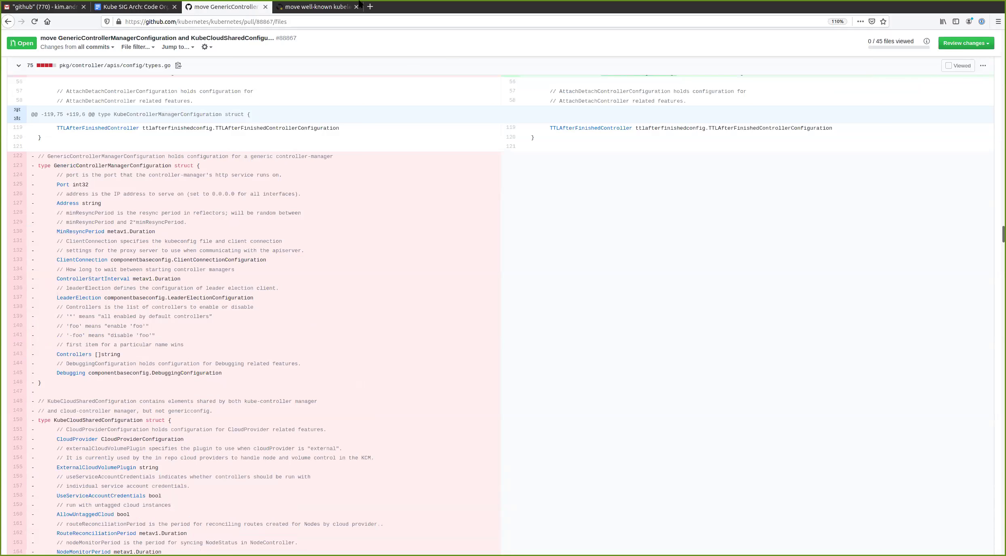
scroll(339, 172, "up", 1)
Step: Review the changed files of pull request #88631 and expand the hidden lines at the end of the well_known_annotations.go diff
left_click(315, 7)
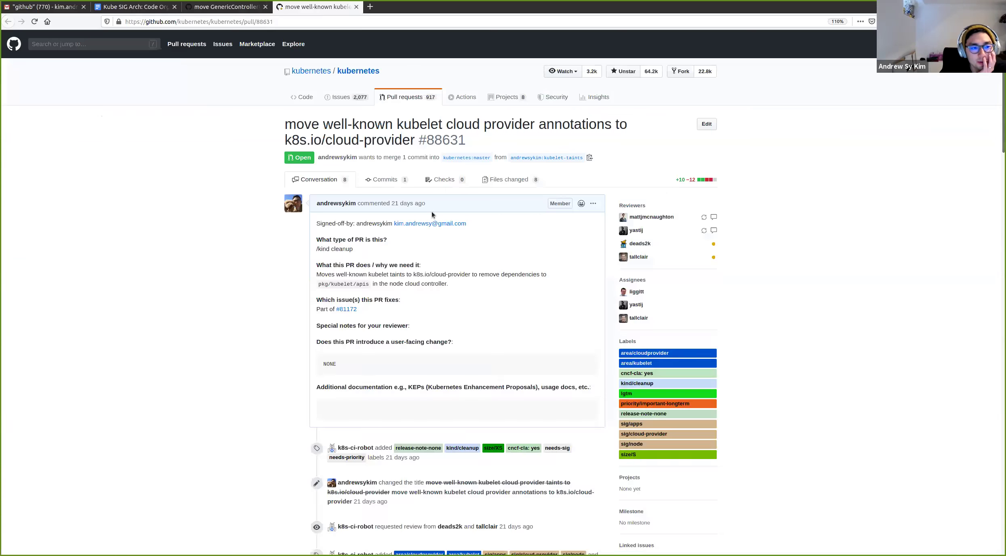
left_click(509, 179)
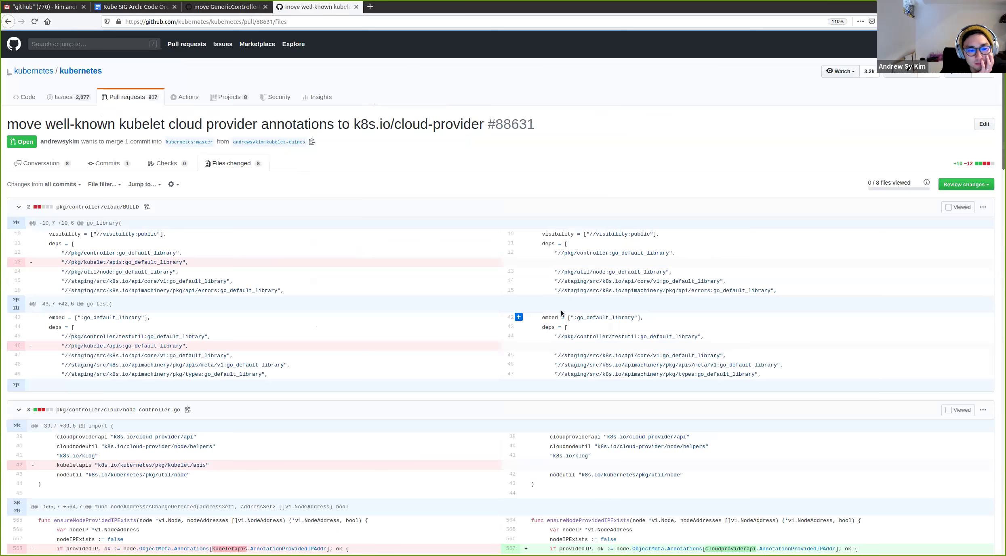
scroll(364, 301, "down", 3)
scroll(600, 361, "down", 15)
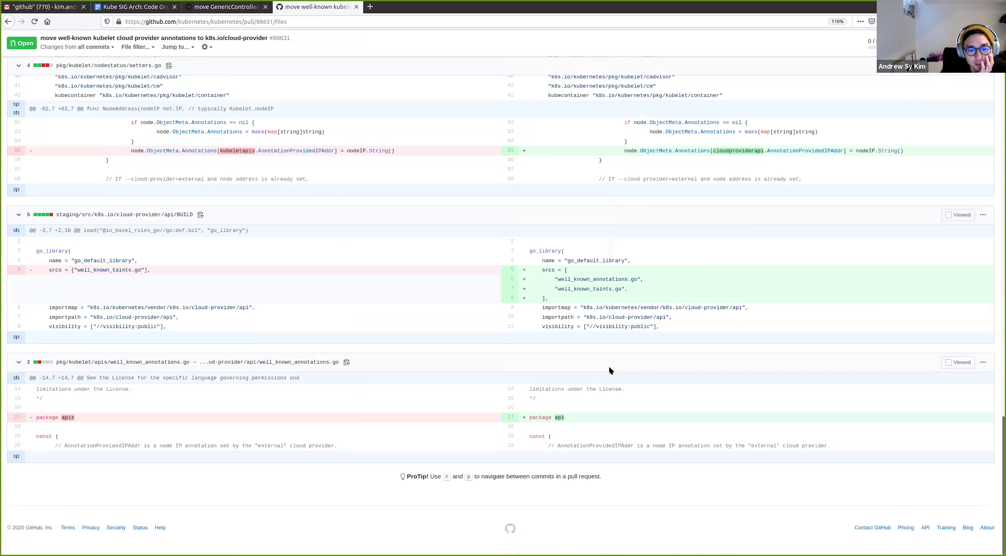
left_click(16, 456)
scroll(628, 380, "down", 1)
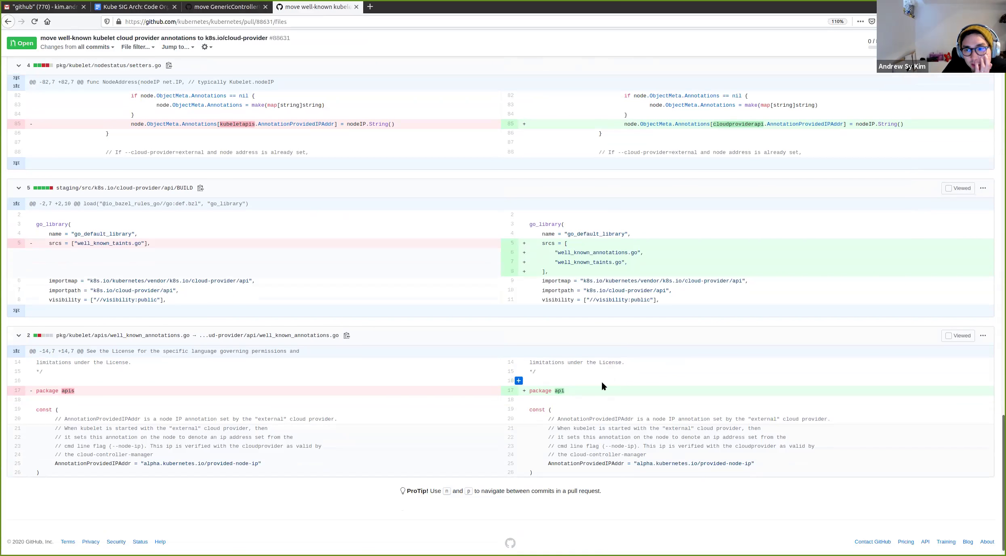
Step: Return to the Kube SIG Arch meeting notes and place the cursor at the end of the <new topics> agenda item
left_click(136, 6)
left_click(458, 338)
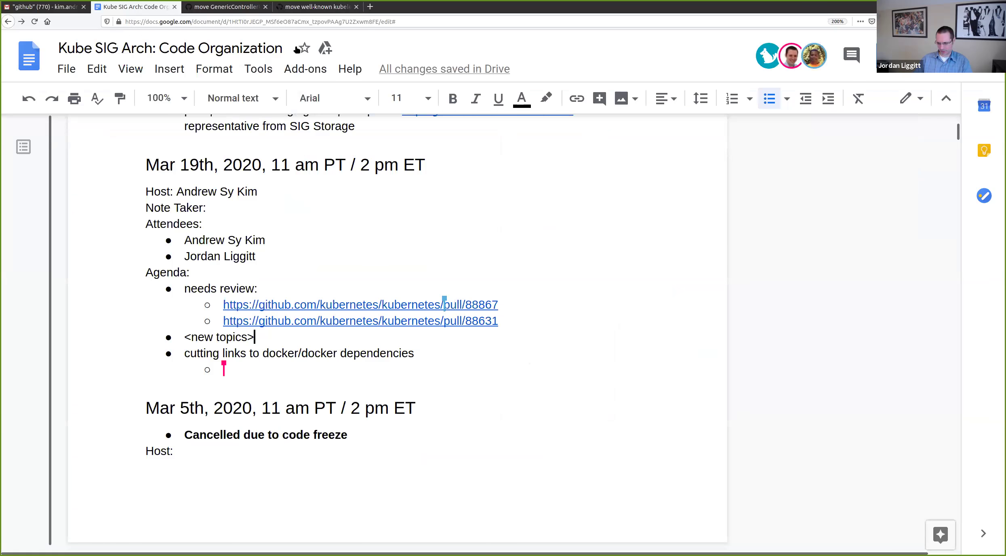
Step: Recheck the changed files of pull request #88631, and open pull request #89013 from the docker/docker dependencies agenda item
left_click(329, 9)
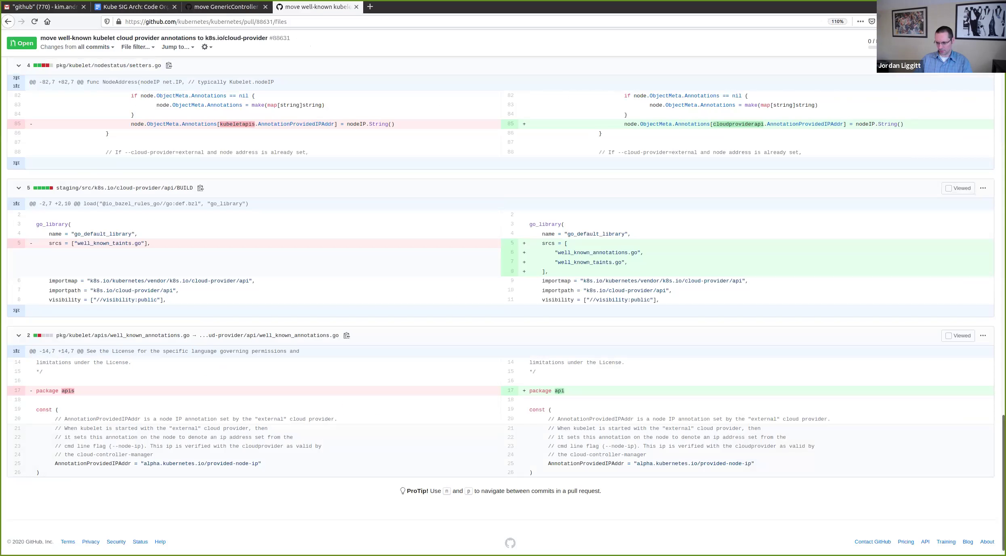
left_click(137, 6)
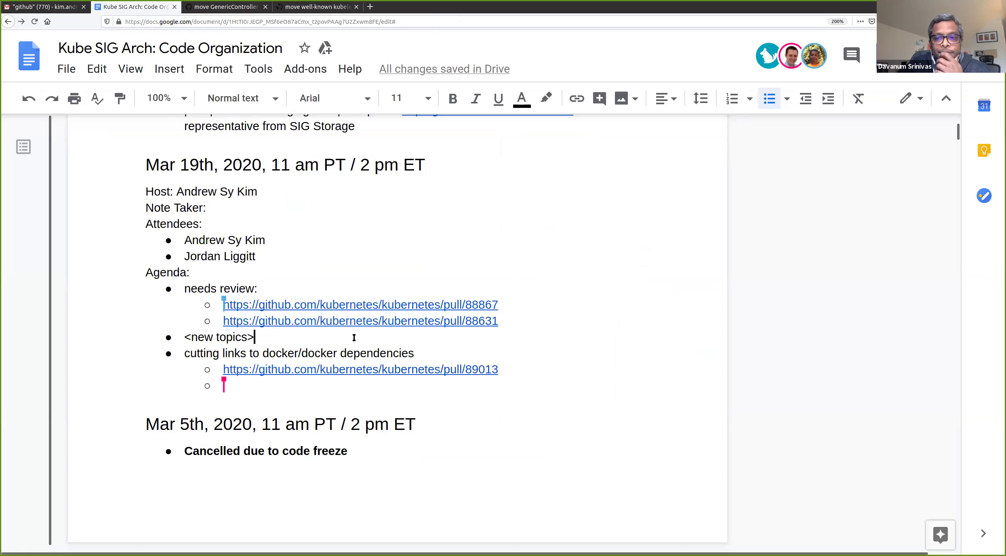
left_click(394, 370)
left_click(361, 389)
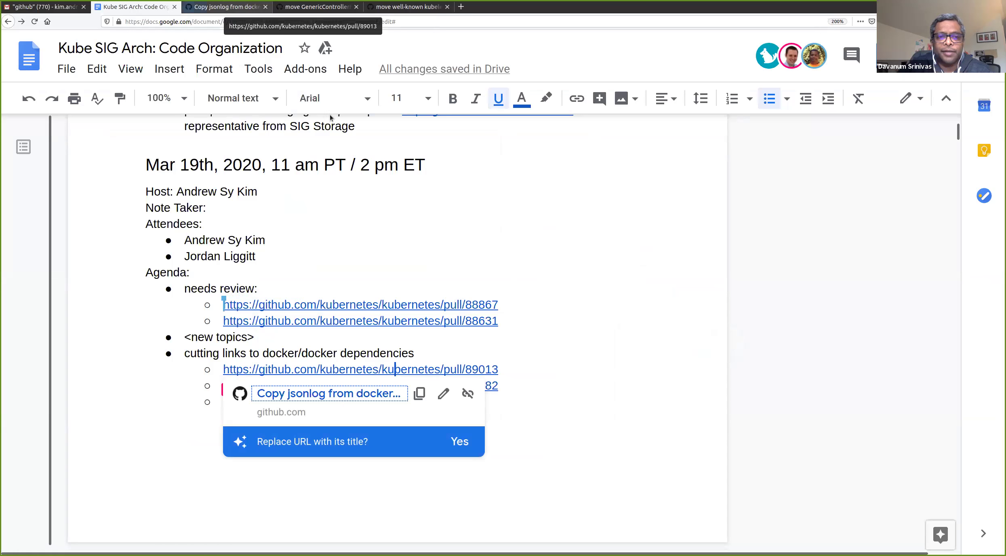
left_click(223, 7)
scroll(226, 232, "down", 1)
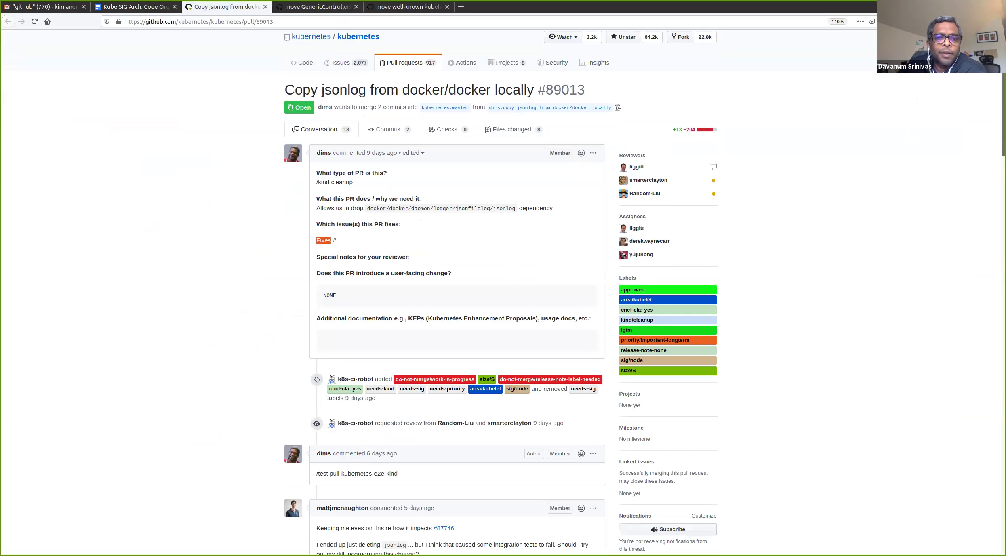
Step: Close the two finished review pages for pull requests #88867 and #88631, keeping pull request #89013 open
left_click(135, 7)
left_click(312, 335)
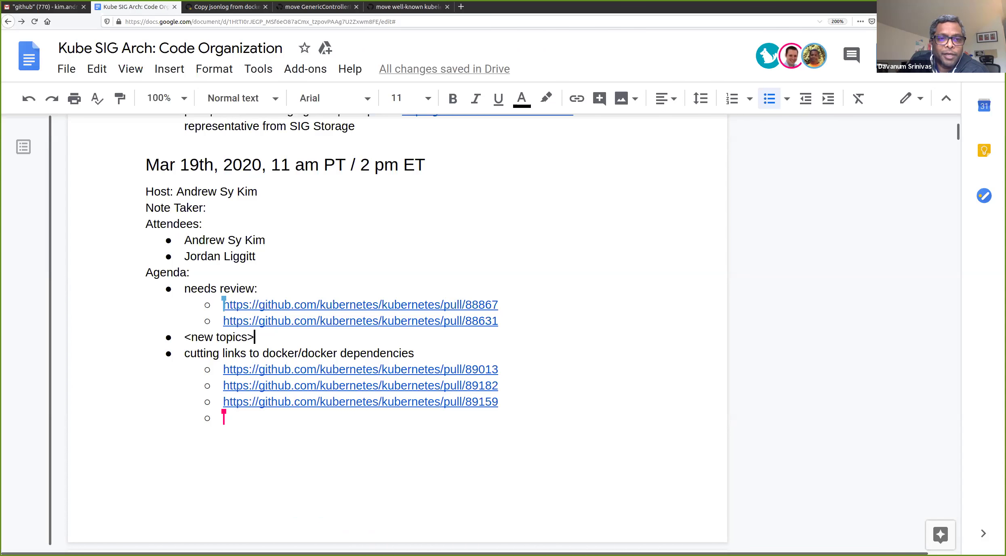
left_click(408, 7)
left_click(356, 7)
left_click(356, 7)
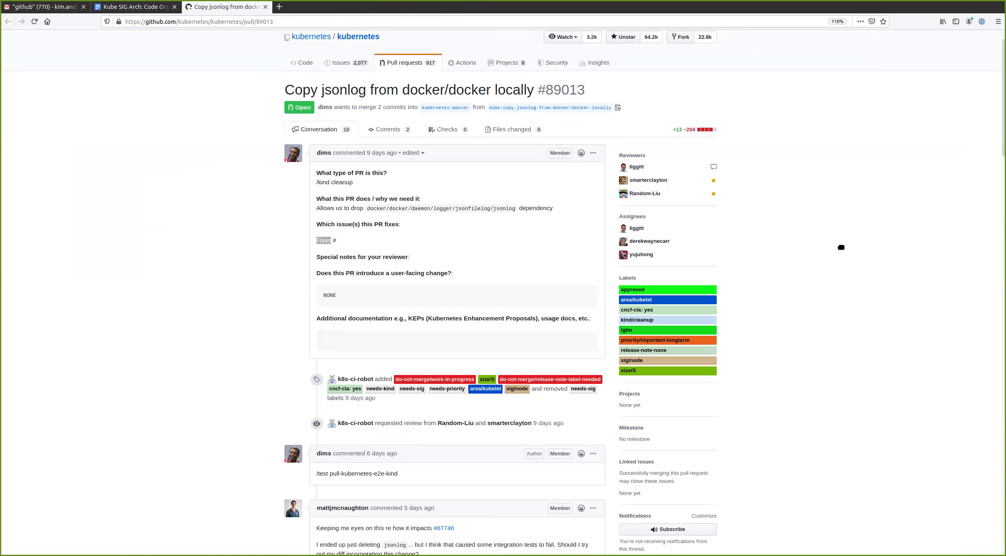
left_click(673, 143)
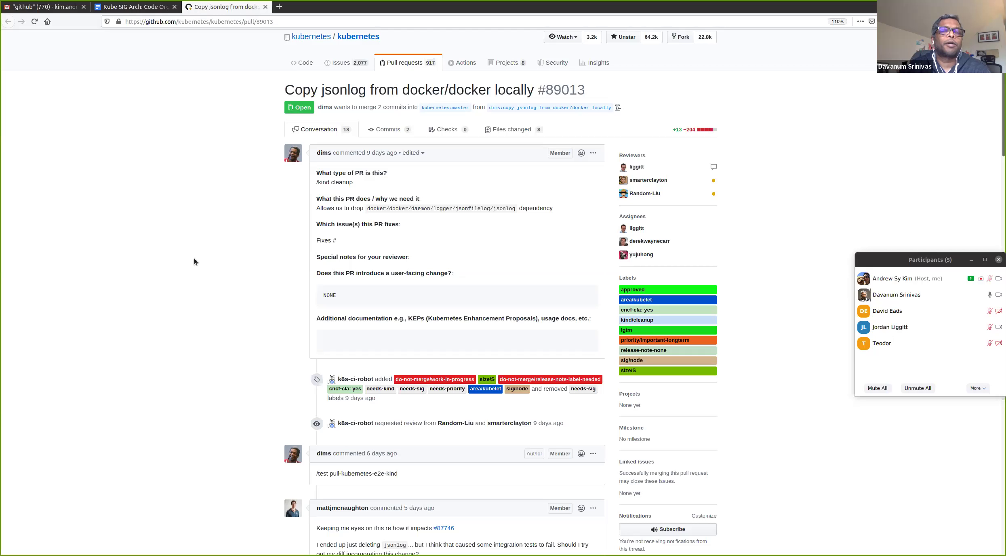
Step: Return to the meeting notes, review the new agenda topics and place the cursor at the end of the docker/docker dependencies item
left_click(135, 7)
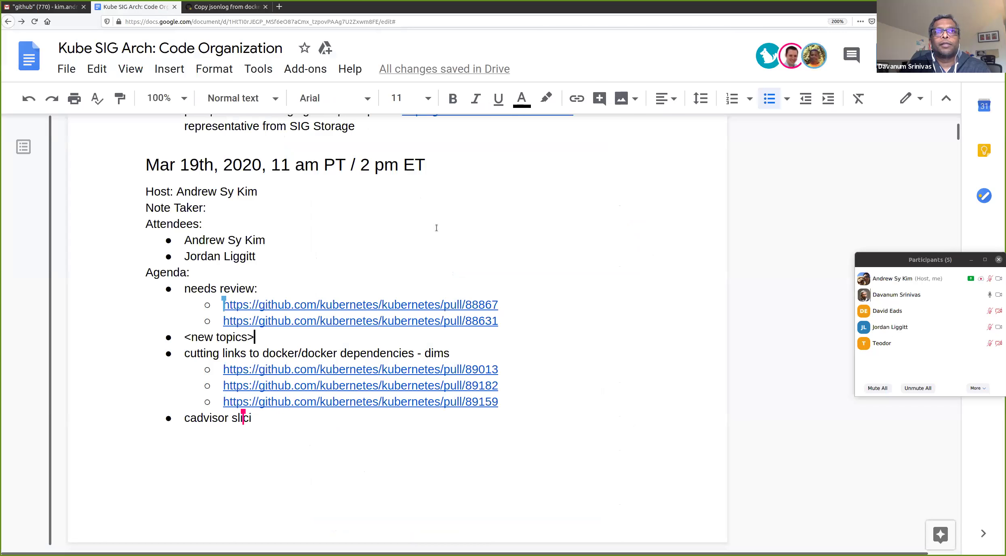
scroll(469, 280, "down", 1)
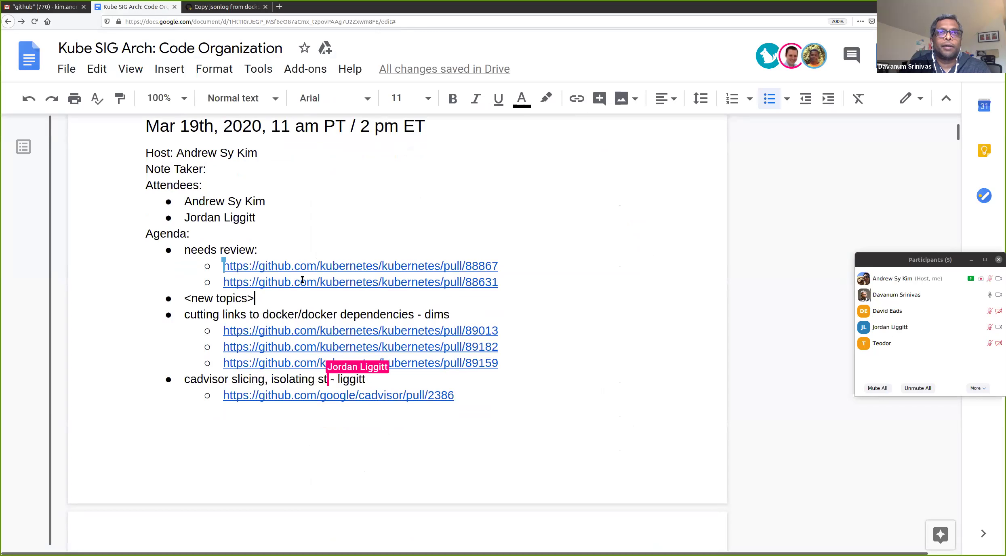
scroll(302, 278, "down", 1)
scroll(396, 400, "down", 3)
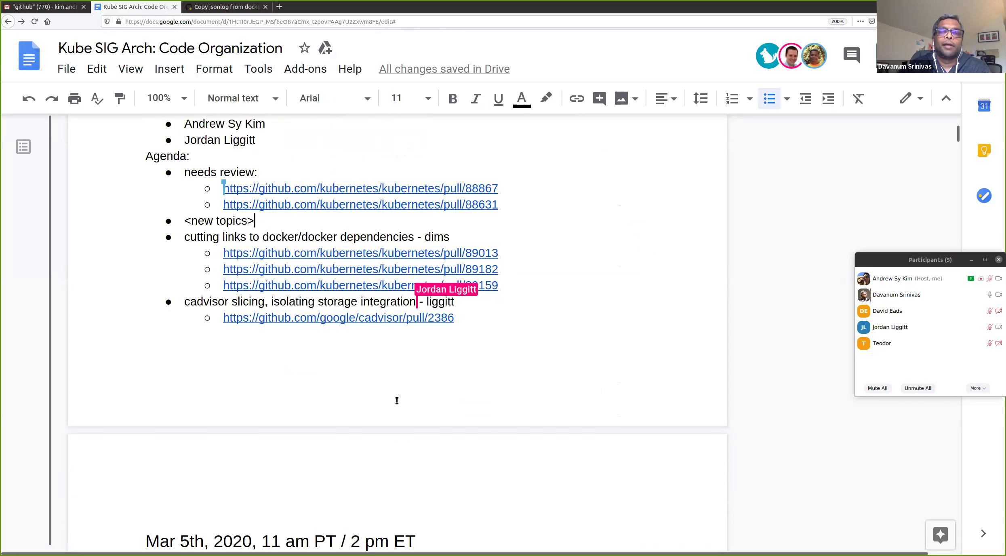
scroll(397, 400, "up", 1)
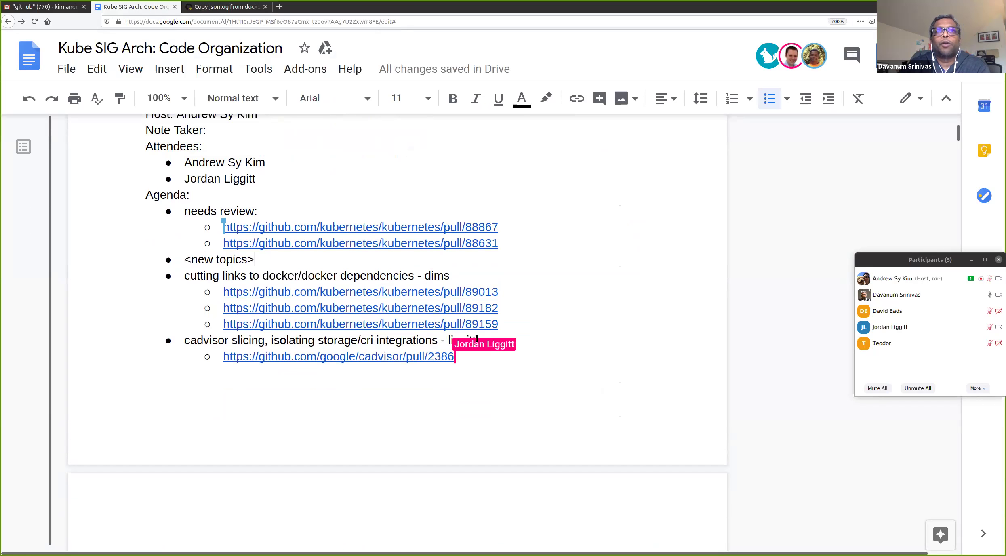
left_click(525, 275)
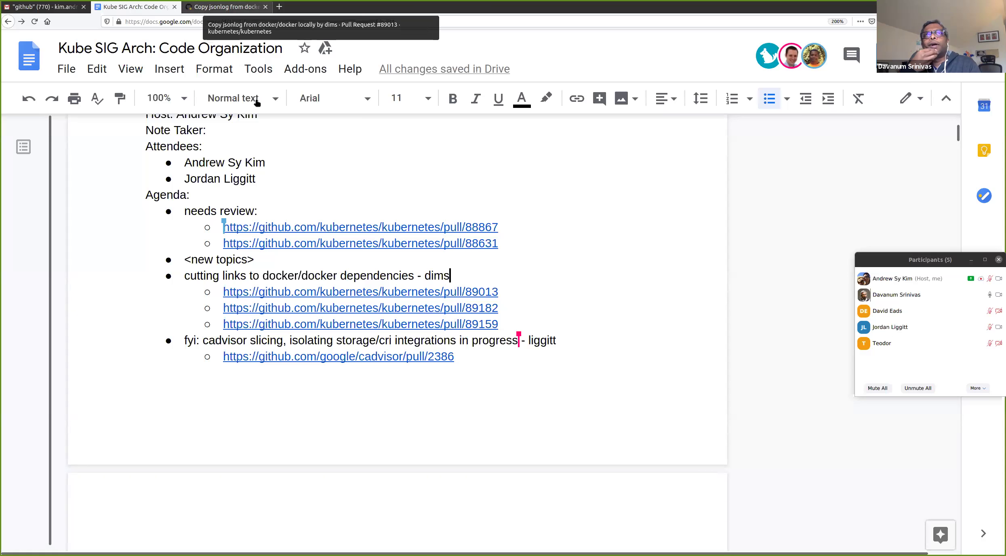
Step: Open pull requests #89182 and #89159 from the docker/docker dependencies agenda links in separate browser pages
left_click(271, 310)
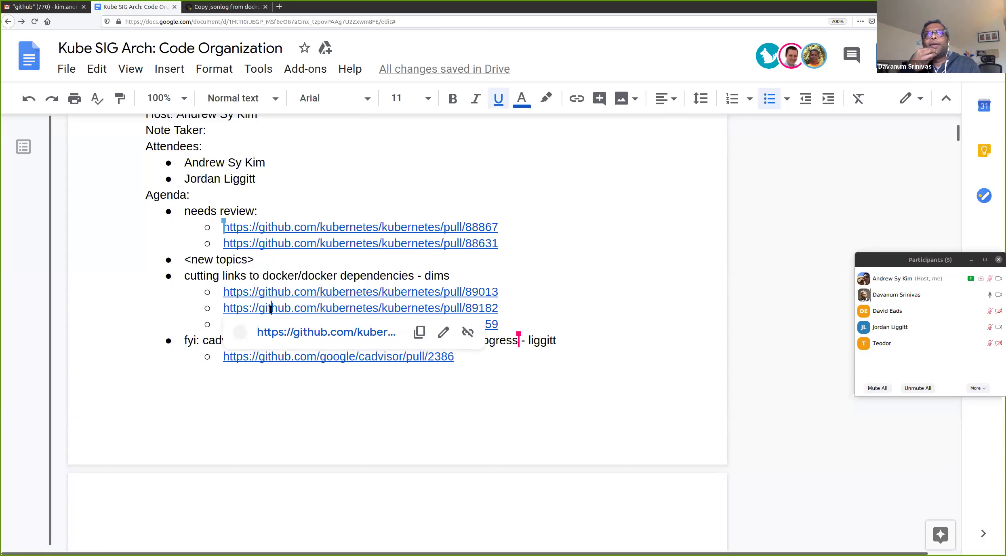
left_click(280, 332)
left_click(307, 326)
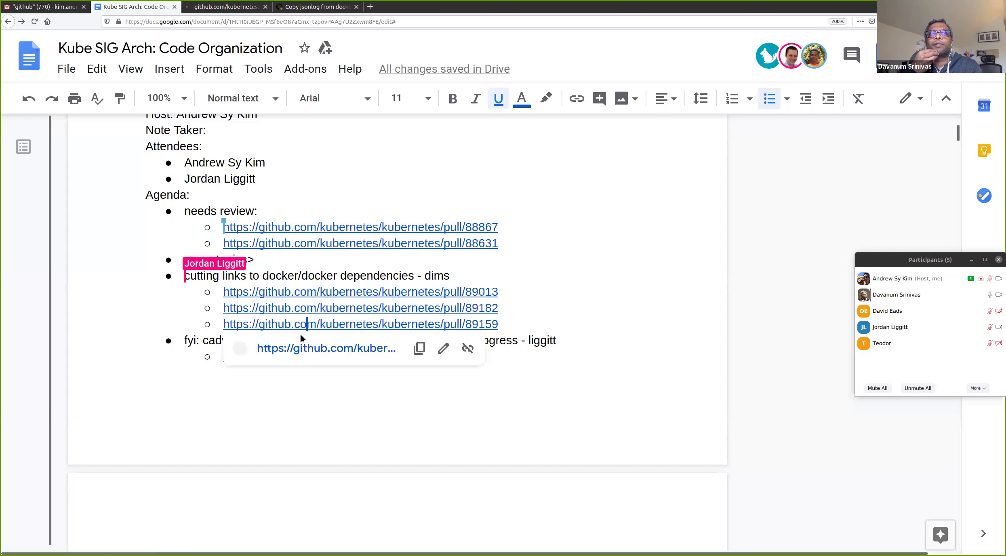
left_click(295, 358)
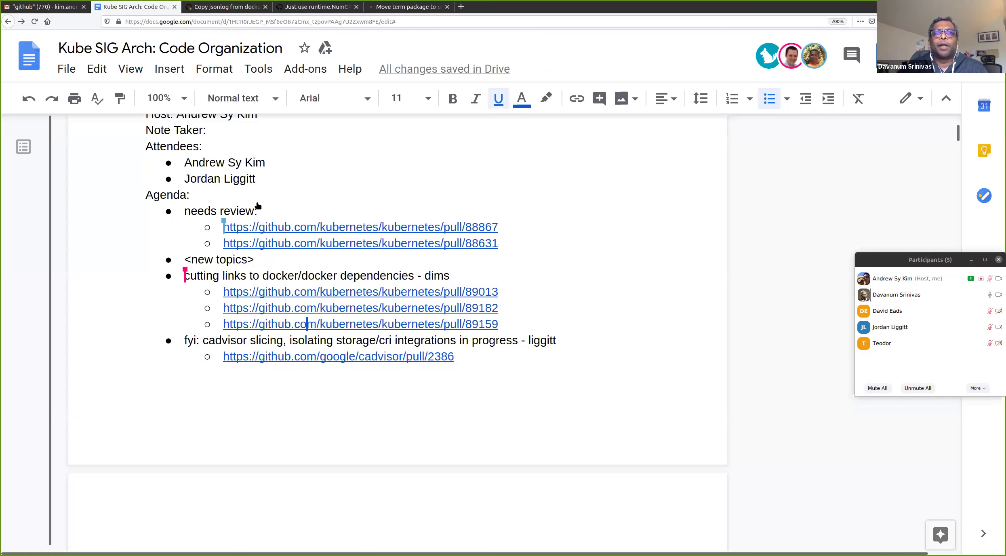
scroll(261, 153, "up", 1)
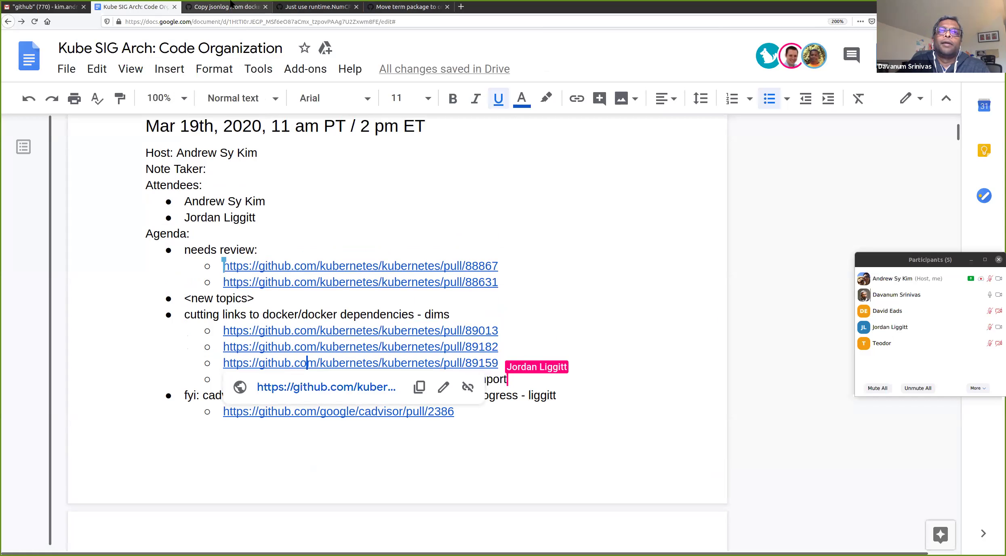
Step: Read through the conversation of pull request #89013, from its description through the review comments to the approval and checks
left_click(231, 5)
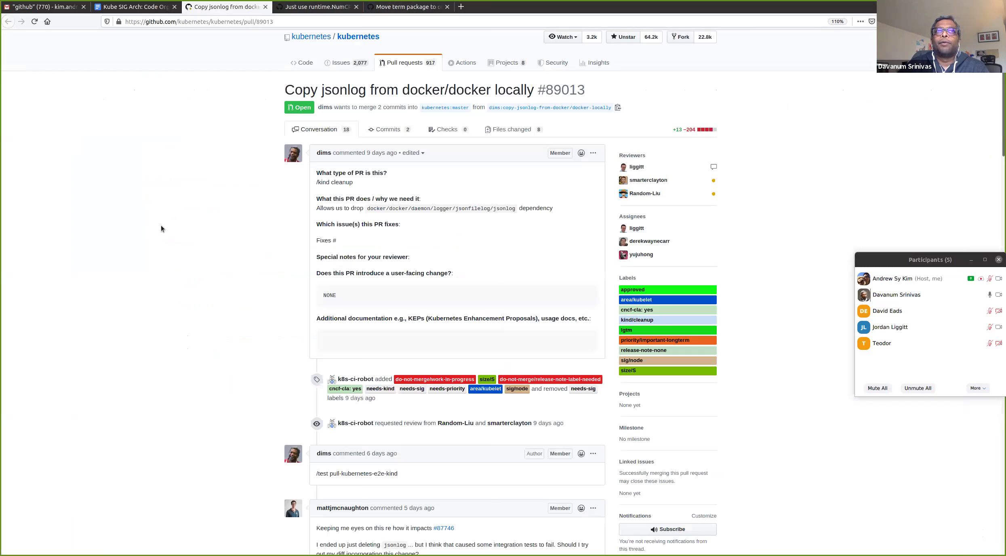
scroll(162, 226, "down", 4)
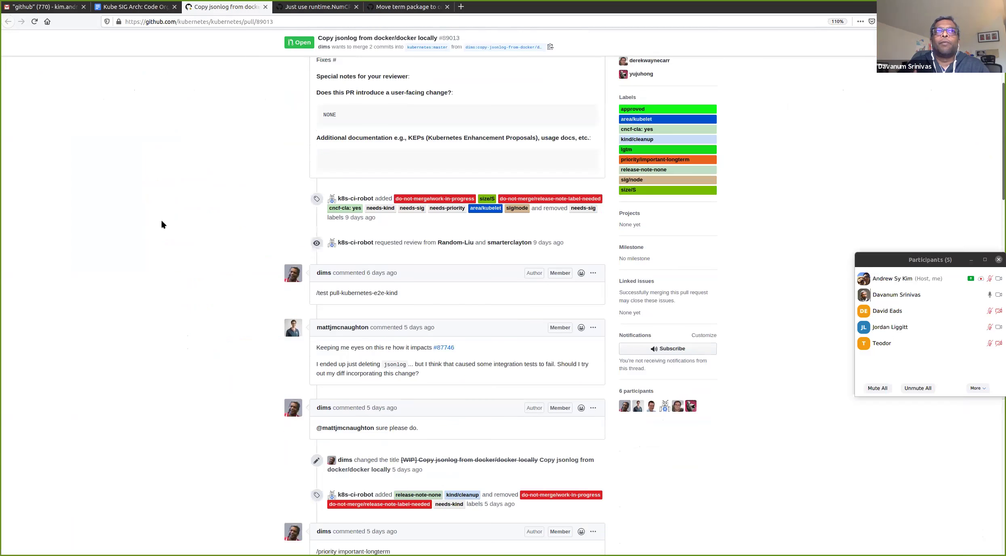
scroll(161, 221, "down", 1)
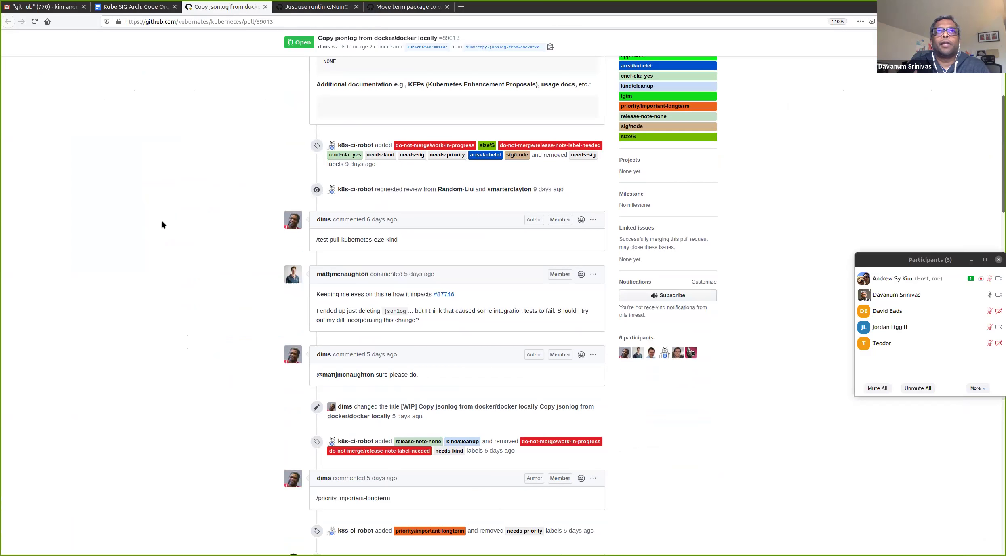
scroll(161, 221, "down", 6)
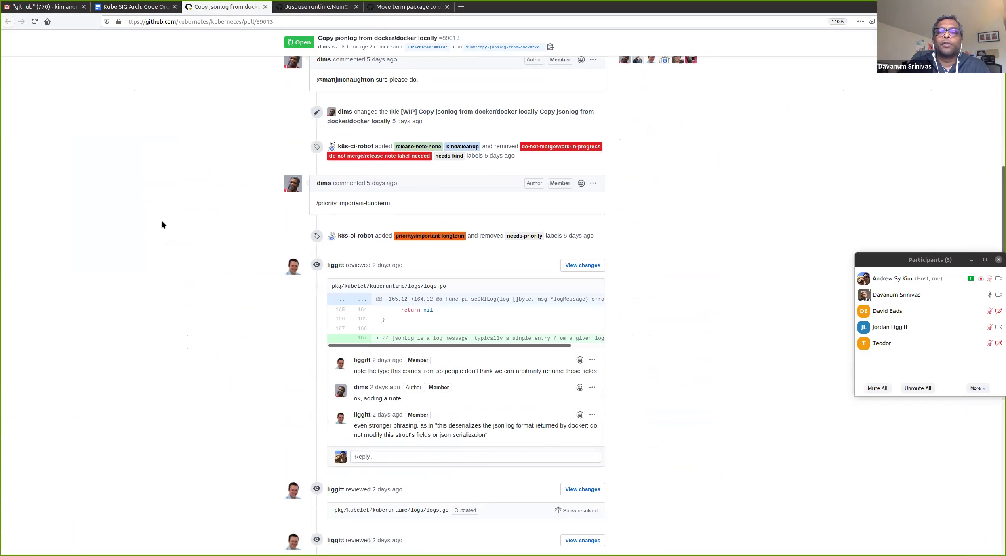
scroll(161, 225, "down", 1)
scroll(146, 292, "down", 1)
scroll(146, 296, "down", 5)
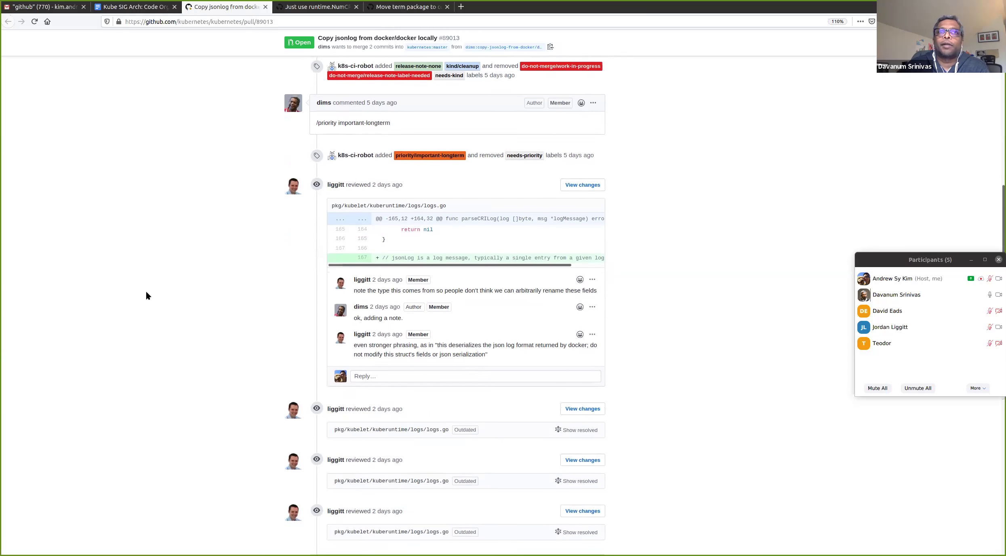
scroll(147, 292, "down", 5)
scroll(146, 296, "down", 2)
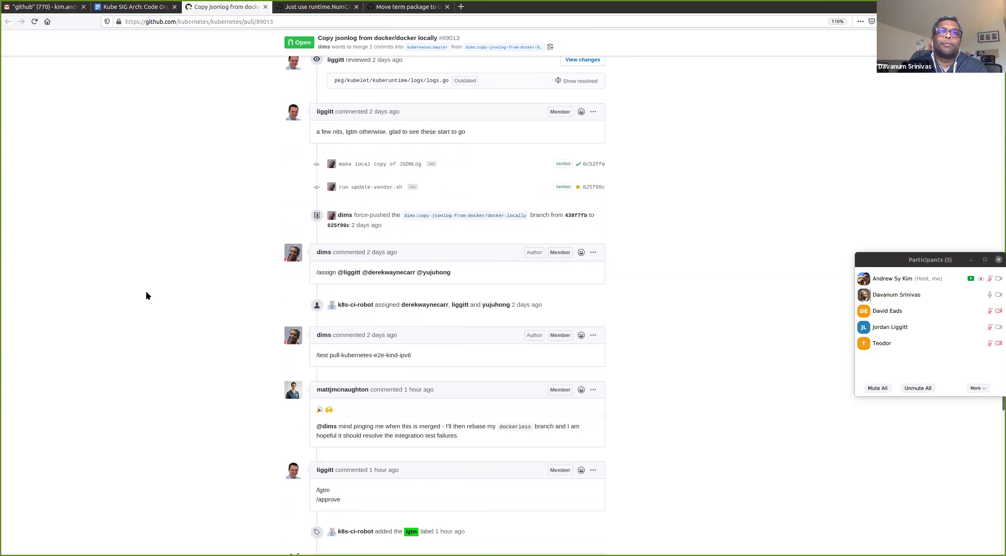
scroll(146, 292, "down", 7)
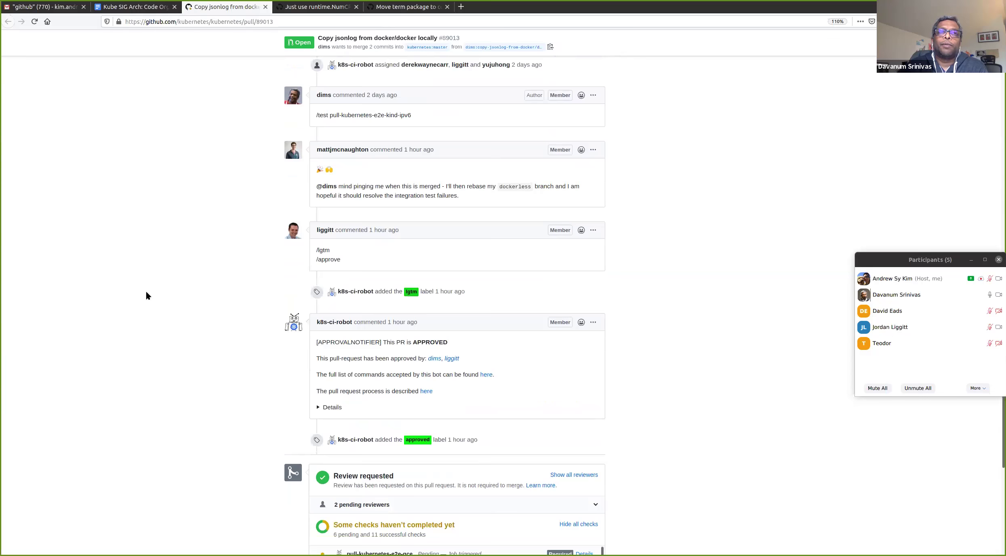
Step: Review the changed files of pull request #89013, including the jsonLog struct in logs.go, and return to its conversation
key("Home")
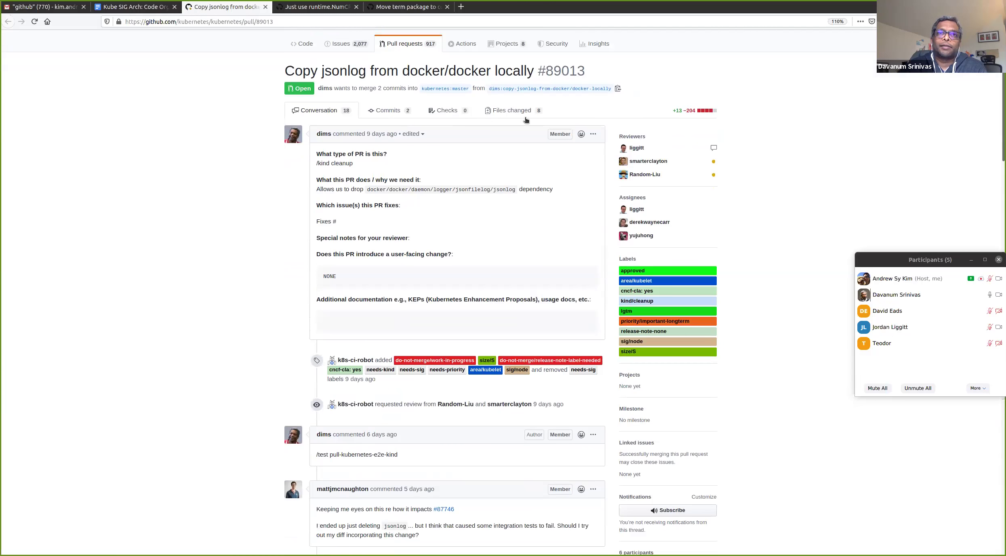
left_click(526, 119)
scroll(259, 296, "down", 1)
scroll(259, 294, "down", 7)
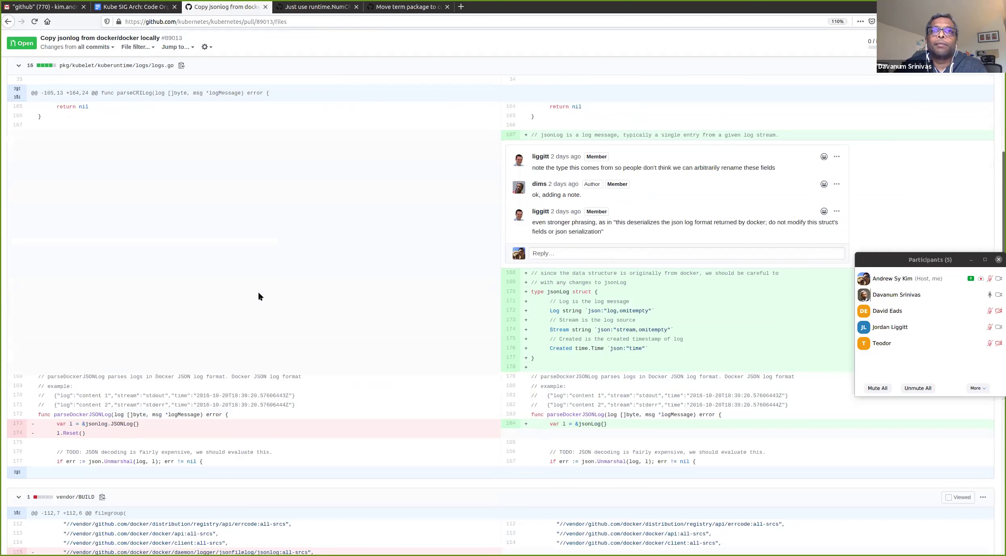
scroll(259, 296, "down", 3)
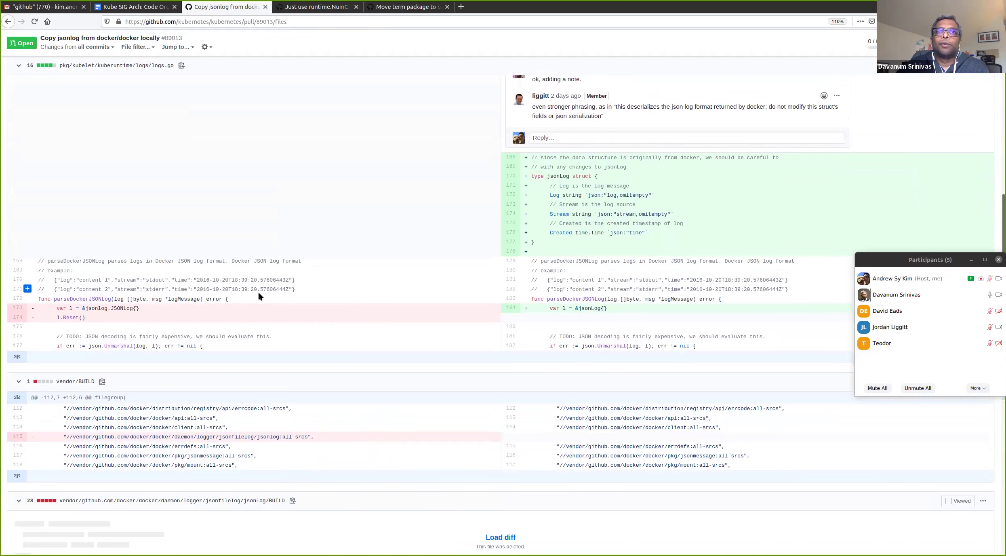
scroll(259, 296, "down", 10)
key("alt+Left")
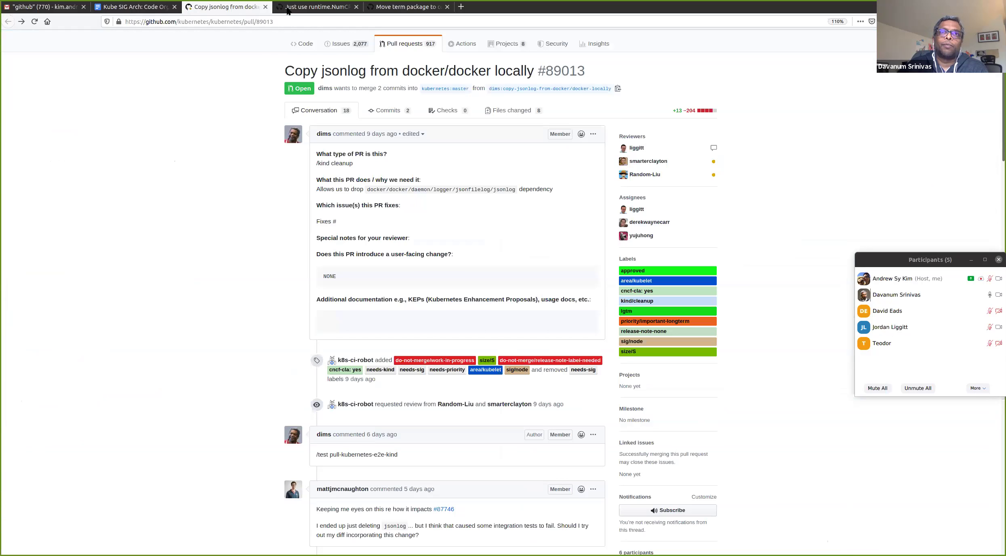
Step: View the descriptions of pull request #89182 on runtime.NumCPU and pull request #89159 on moving the term package
left_click(287, 10)
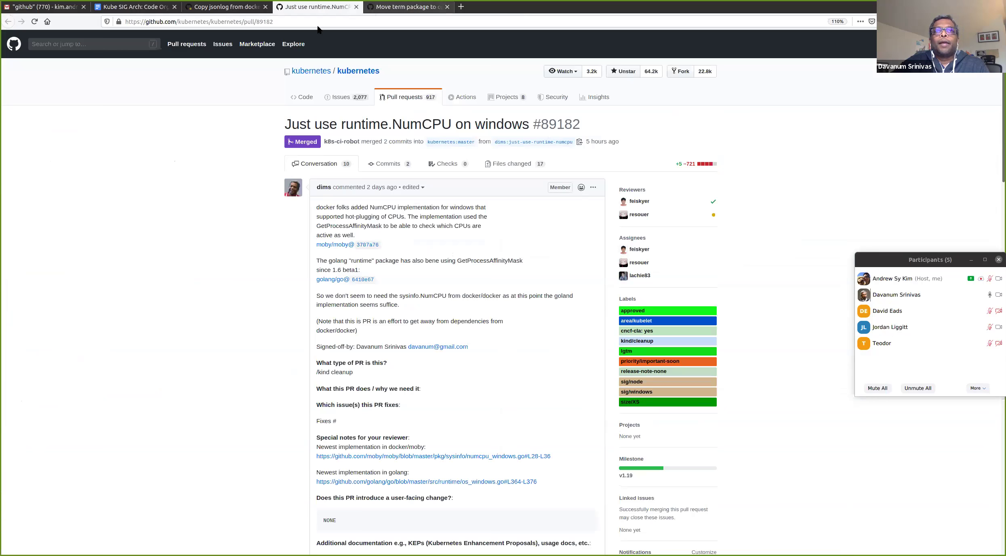
left_click(384, 9)
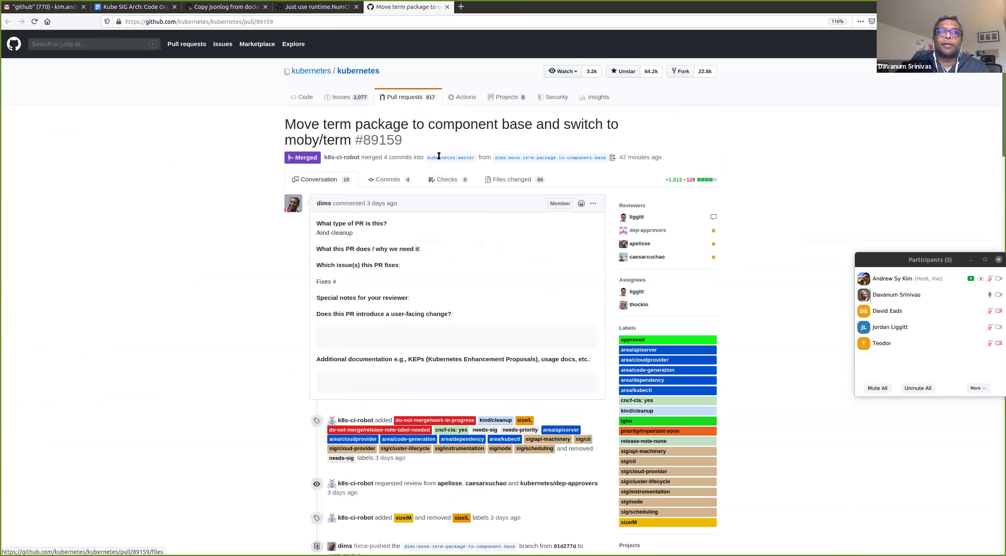
scroll(242, 288, "down", 3)
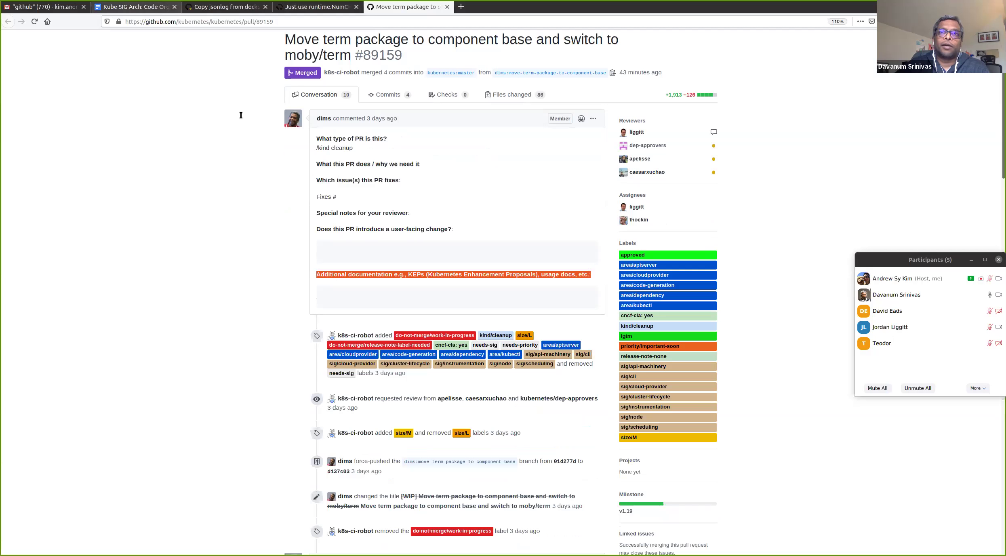
Step: Return to the meeting notes and review the sub-items on isolating the remaining dependencies to dockershim, including the POC link
left_click(138, 7)
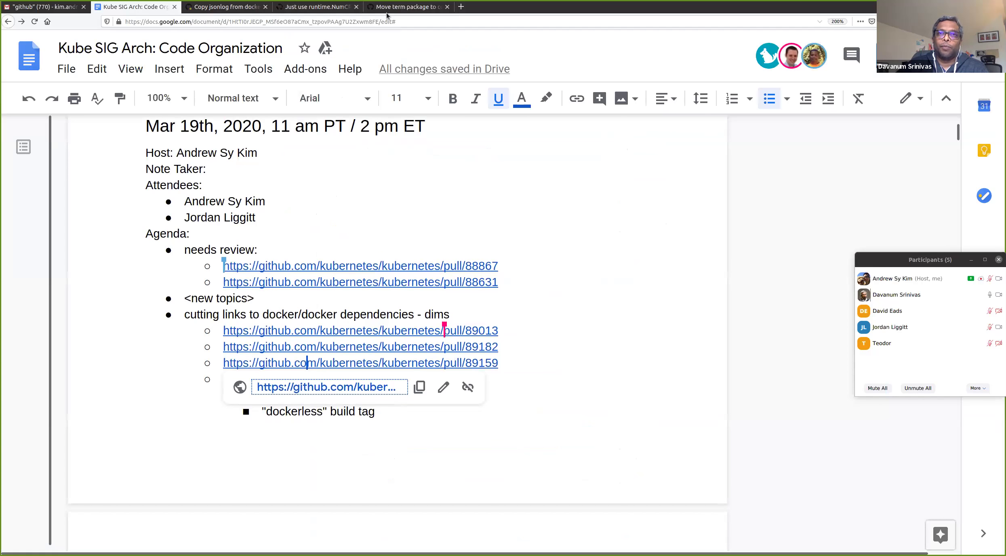
scroll(585, 224, "down", 2)
left_click(585, 223)
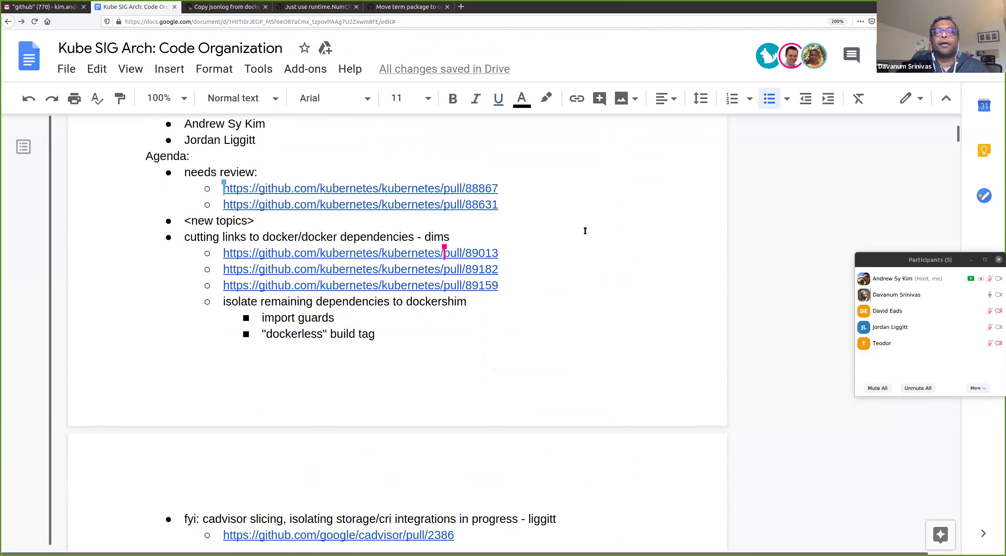
left_click(564, 236)
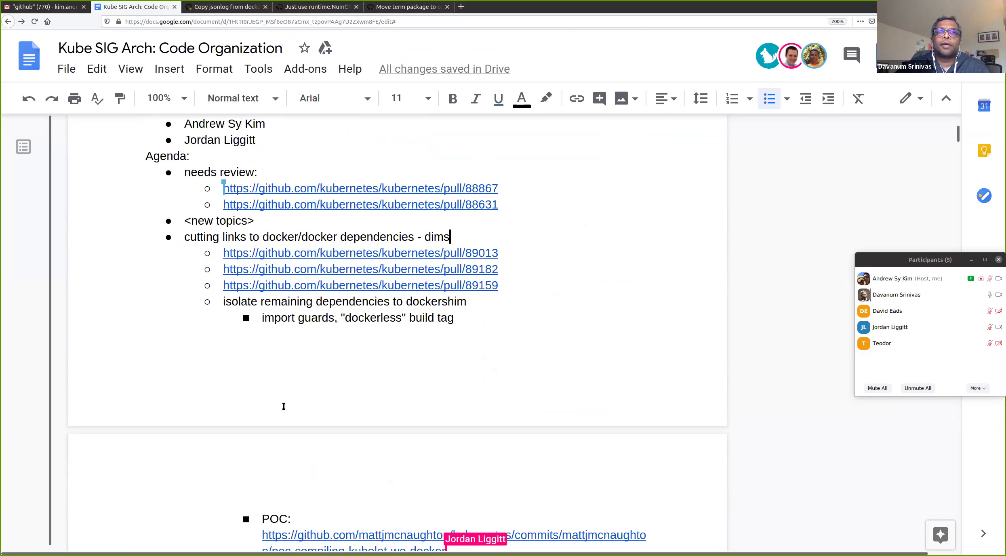
scroll(321, 383, "down", 2)
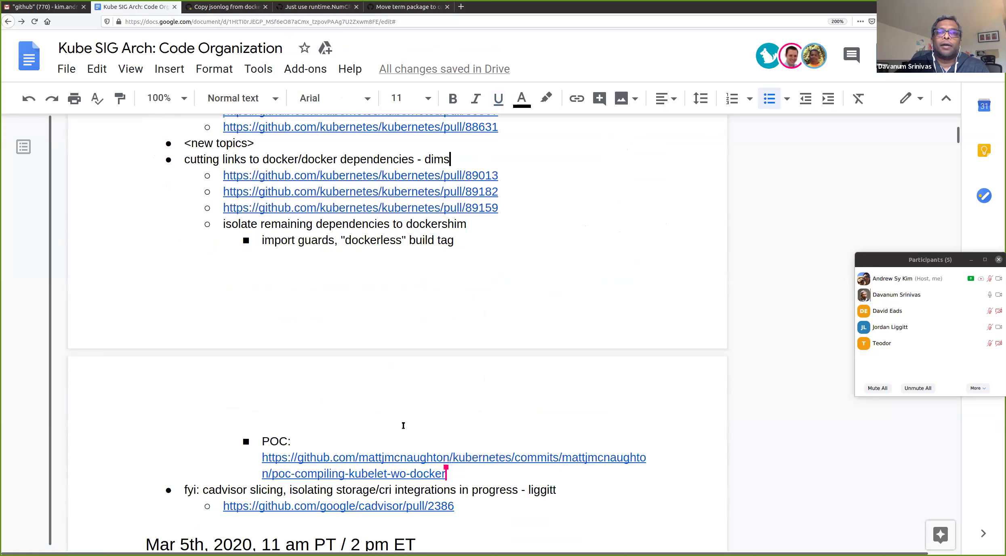
left_click(548, 227)
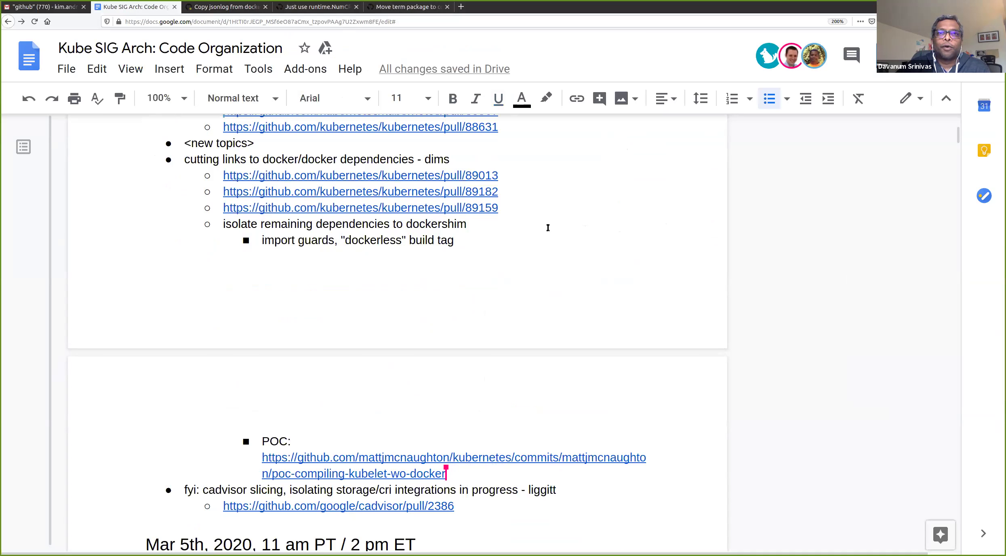
Step: Review the cutting links to docker/docker dependencies topic and its dockershim sub-items in the Mar 19th agenda
scroll(532, 254, "up", 2)
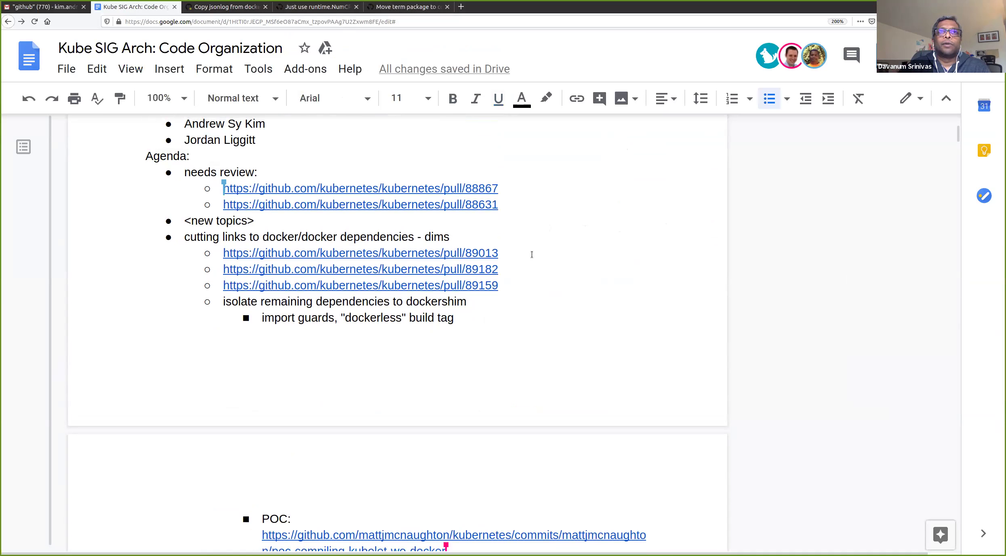
scroll(533, 254, "down", 2)
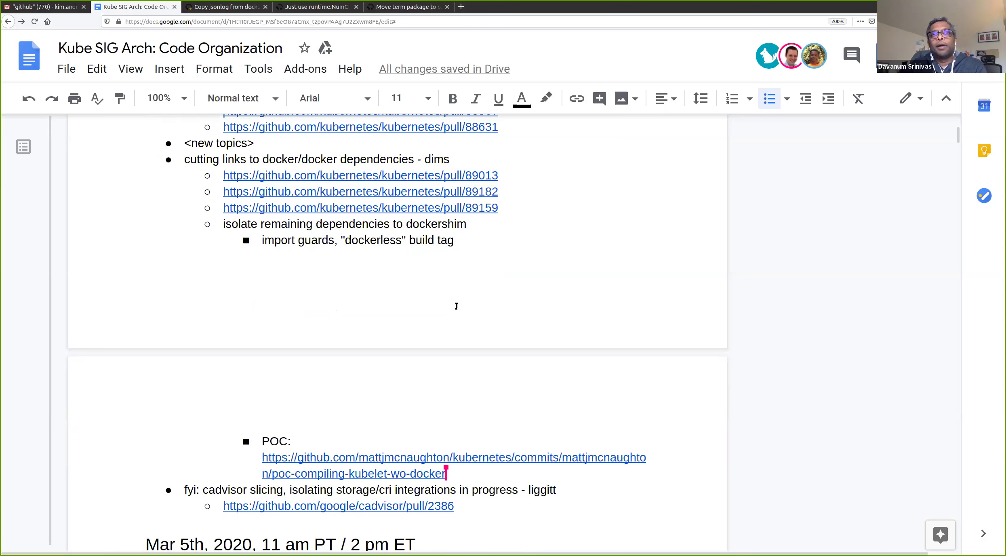
scroll(441, 301, "up", 1)
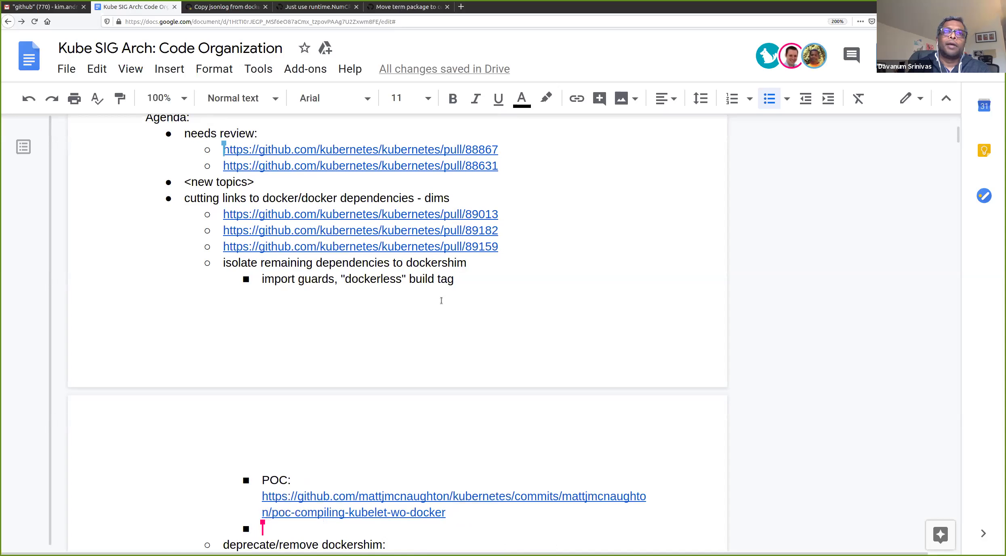
scroll(441, 300, "down", 1)
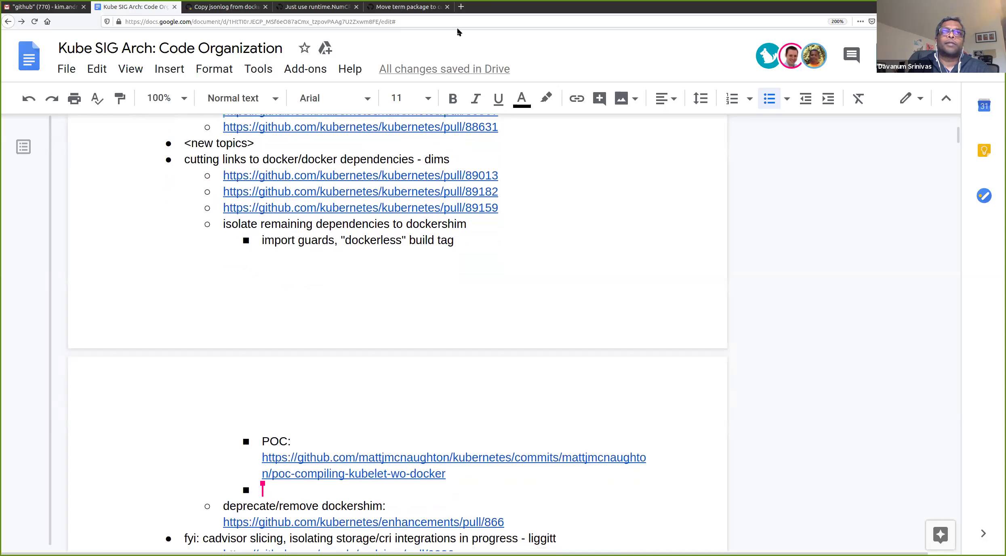
left_click(667, 175)
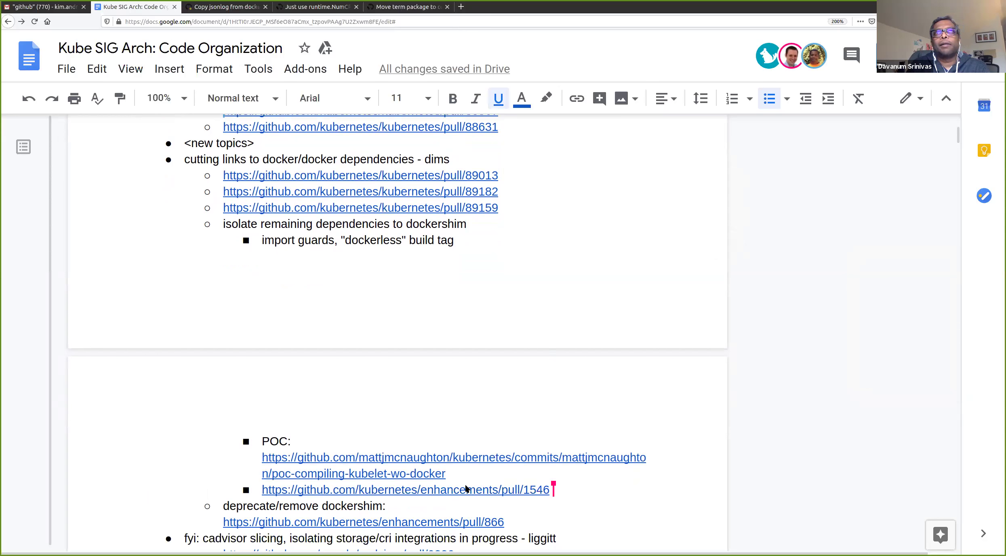
left_click(573, 169)
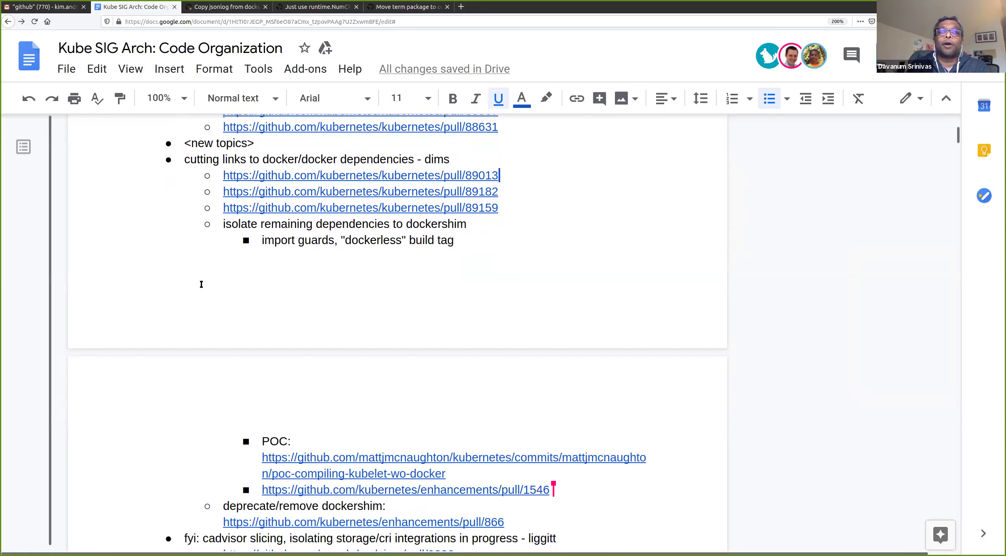
scroll(202, 284, "down", 2)
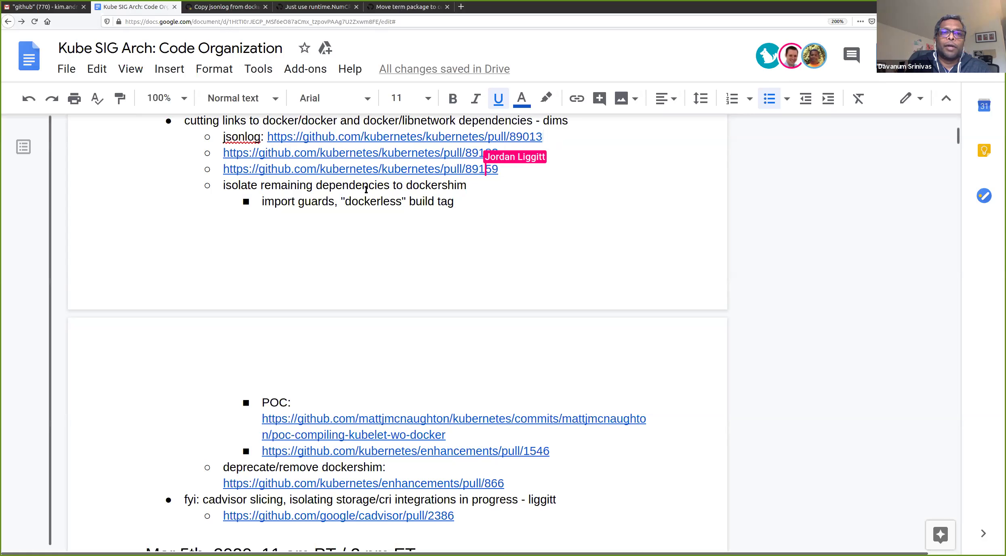
scroll(545, 204, "up", 1)
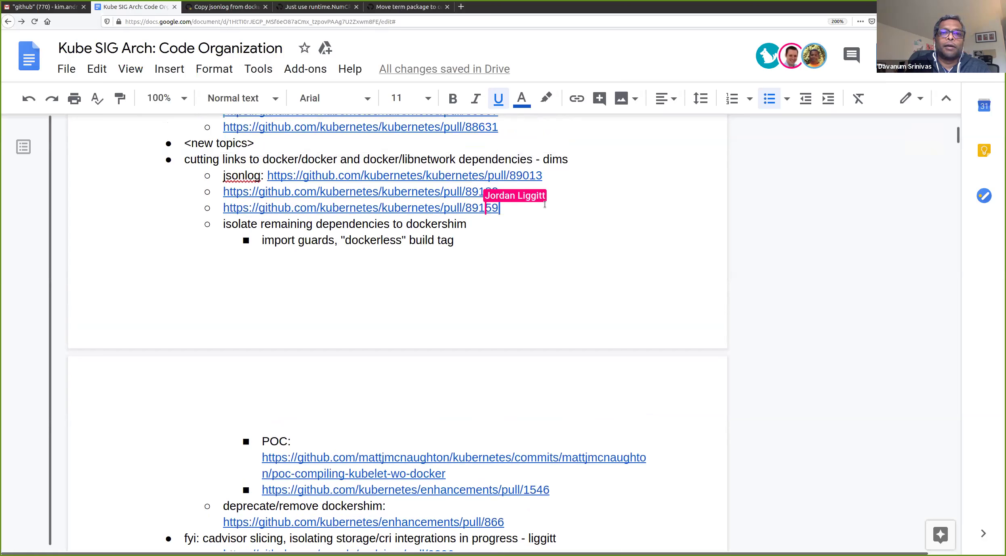
scroll(545, 204, "down", 3)
left_click(540, 396)
key("Return")
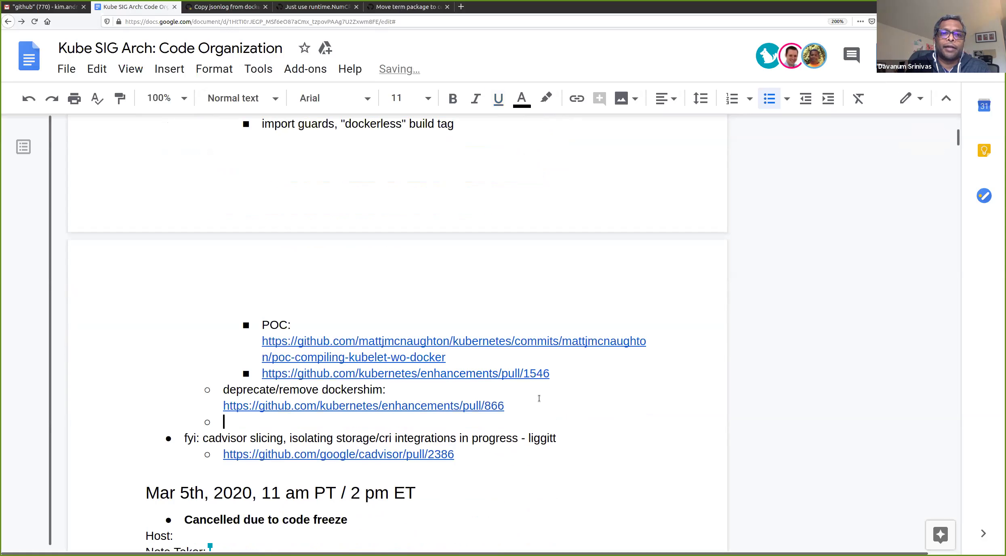
scroll(539, 398, "up", 2)
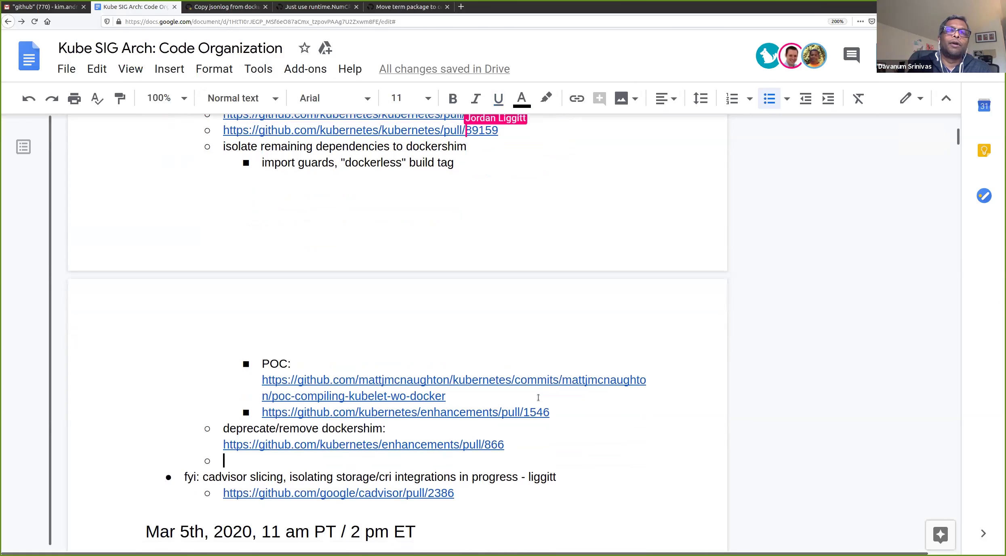
type("migrating to moby/")
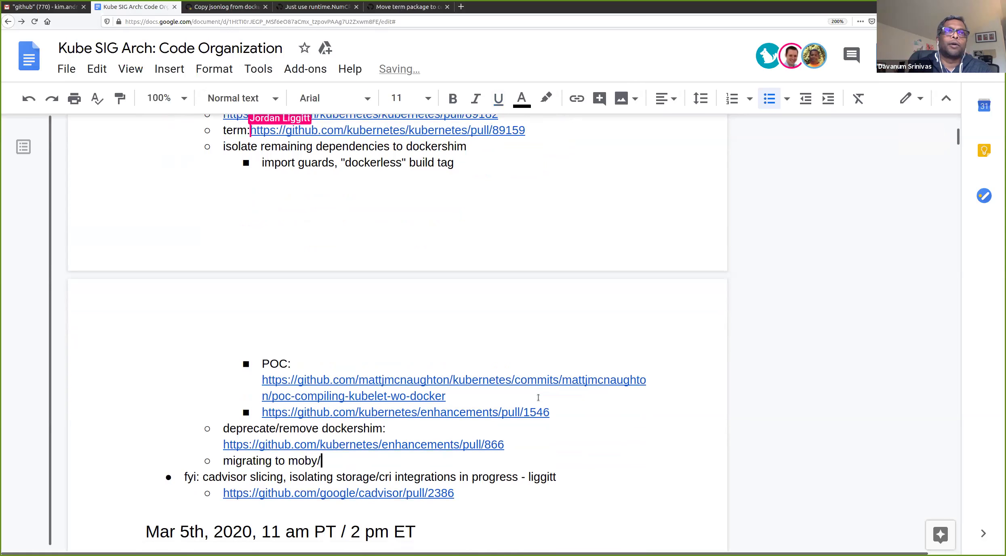
type("ipvs:")
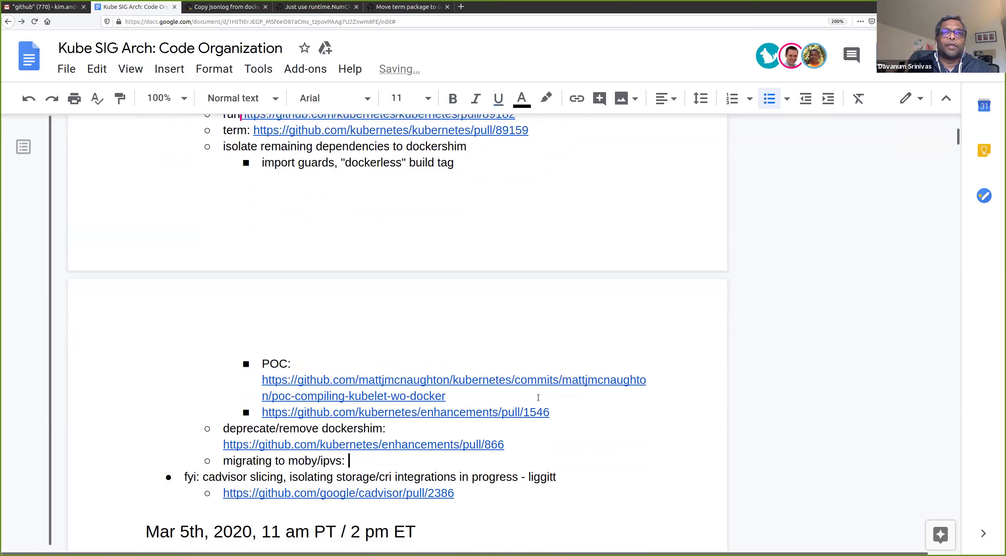
type("https://github.com/kubernetes/kubernetes/pull/89116")
scroll(541, 413, "up", 2)
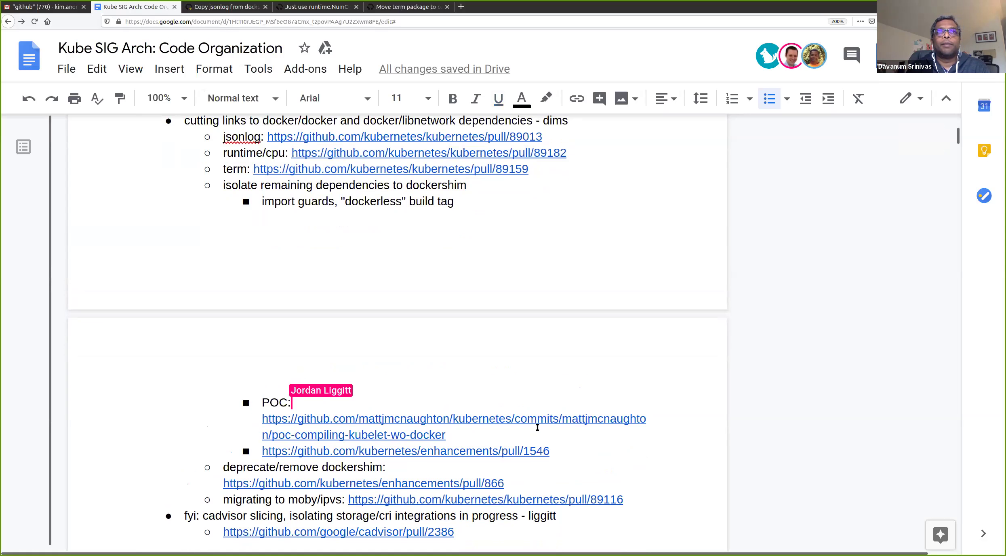
Step: View the descriptions of pull request #89182 on runtime.NumCPU and #89159 on the term package again, ending on #89182
left_click(318, 6)
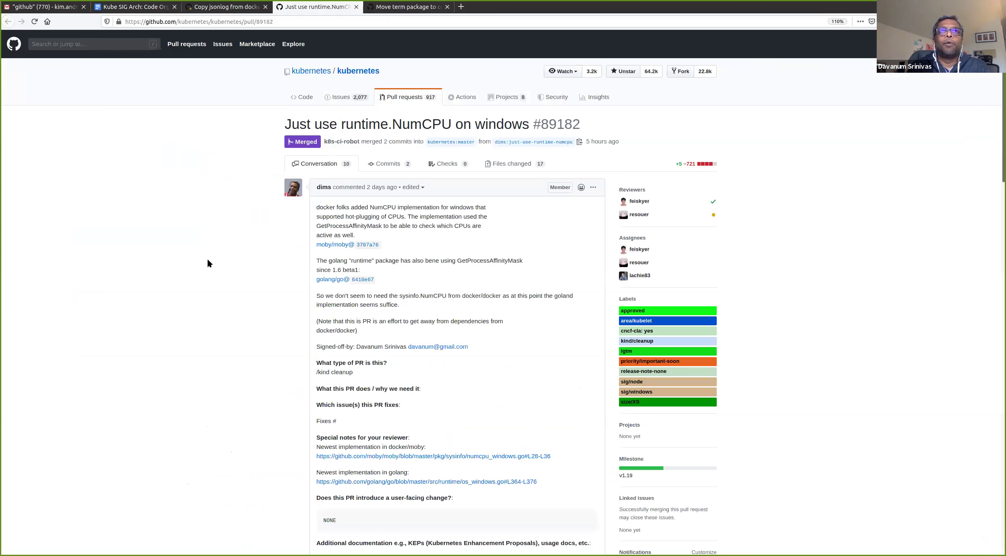
scroll(456, 309, "down", 1)
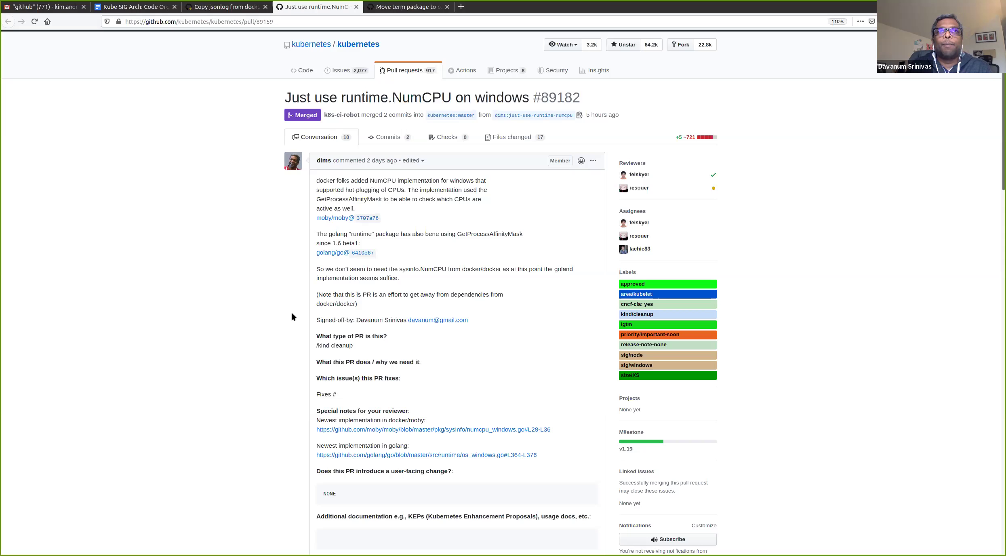
key("ctrl+Tab")
scroll(213, 334, "up", 2)
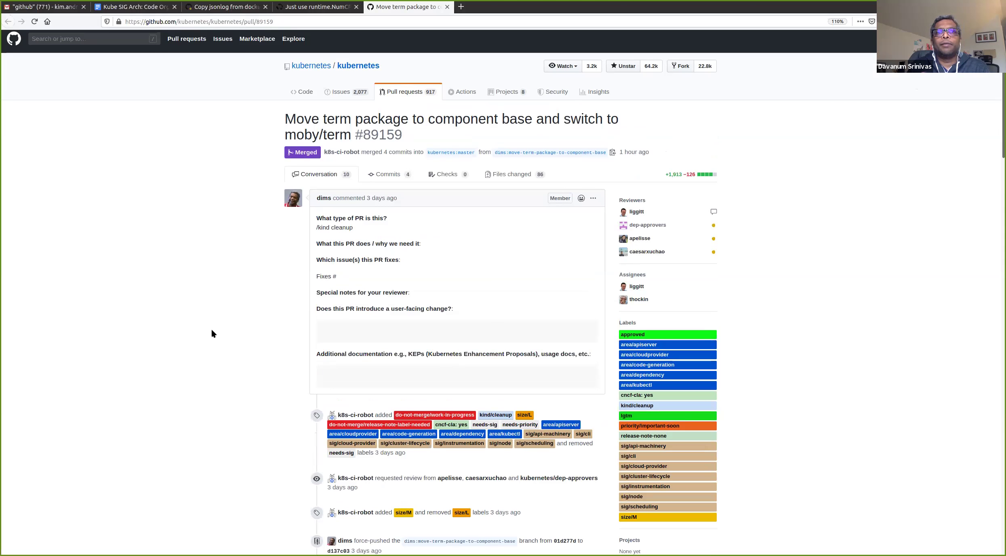
key("ctrl+shift+Tab")
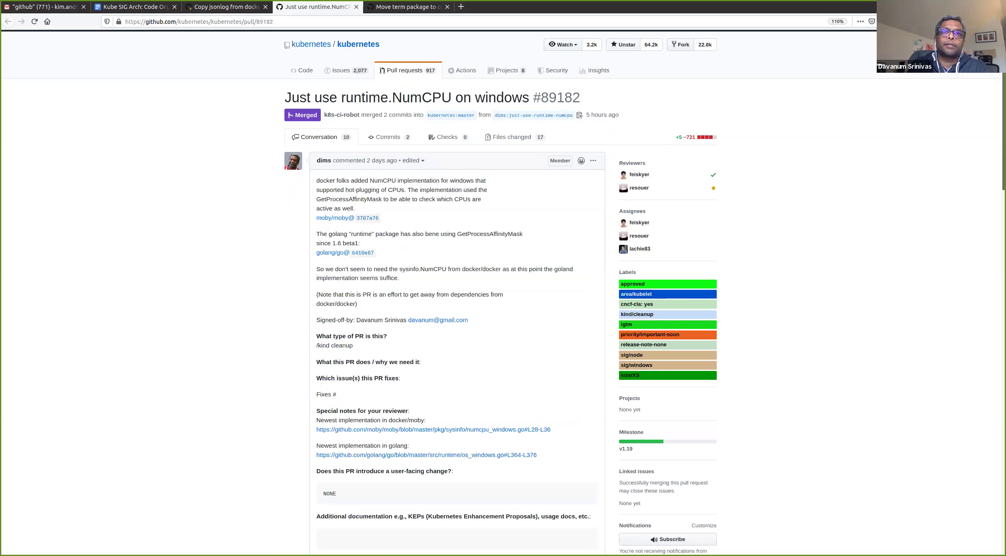
Step: Go back to the meeting notes and open the linked enhancements pull request 1546
left_click(135, 7)
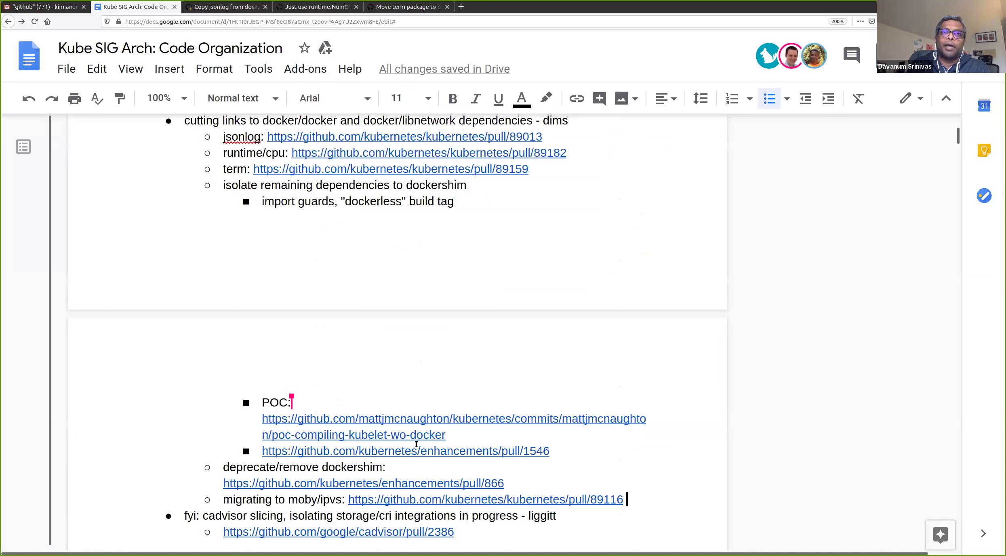
left_click(372, 451)
left_click(328, 476)
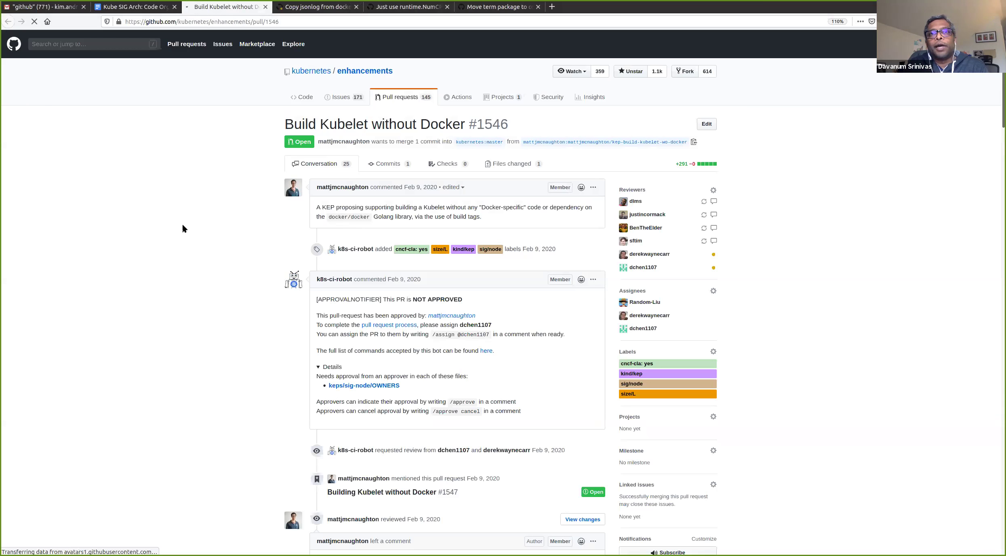
Step: Read through the conversation of pull request #1546, Build Kubelet without Docker, from its description through the review comments to the checks
scroll(183, 229, "down", 1)
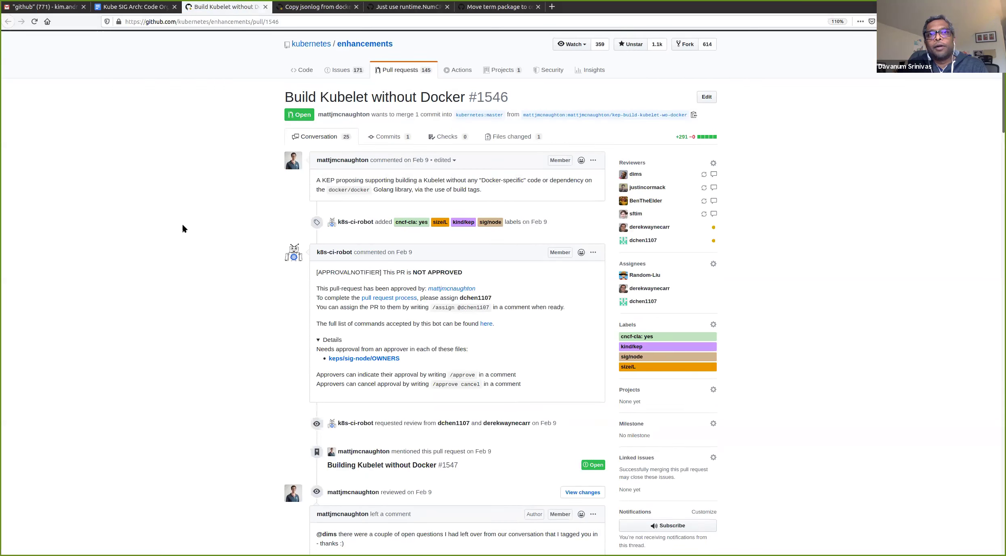
scroll(183, 229, "down", 3)
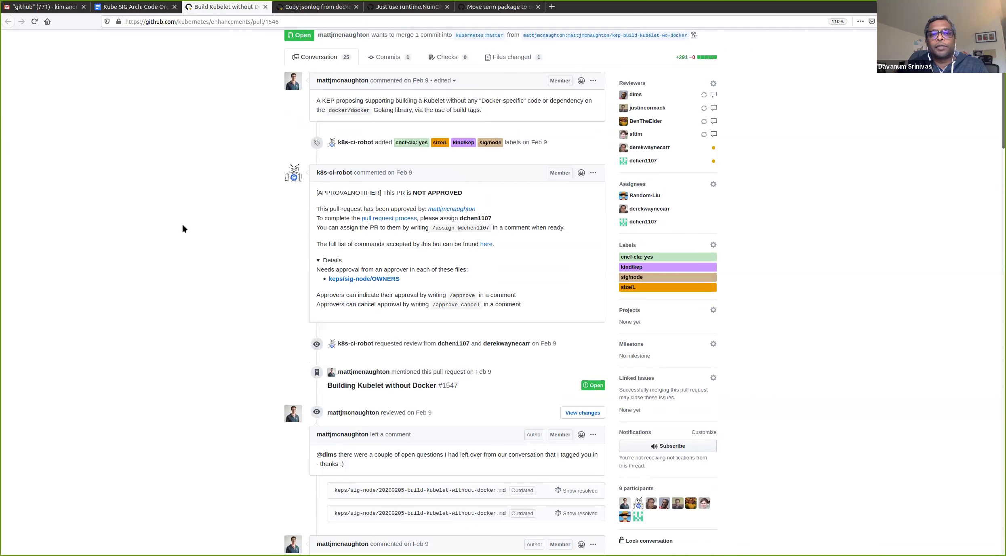
scroll(183, 228, "down", 3)
scroll(183, 229, "down", 19)
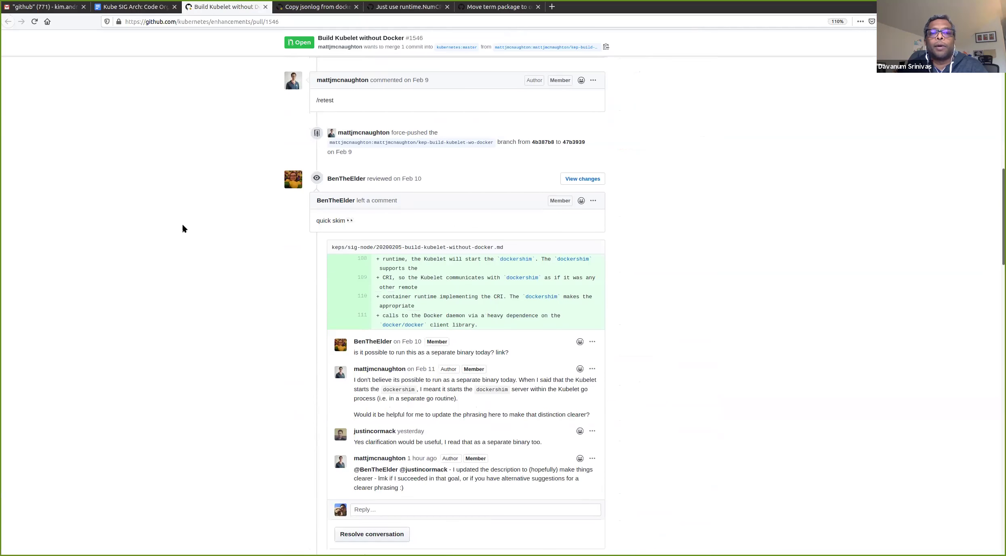
scroll(183, 229, "down", 15)
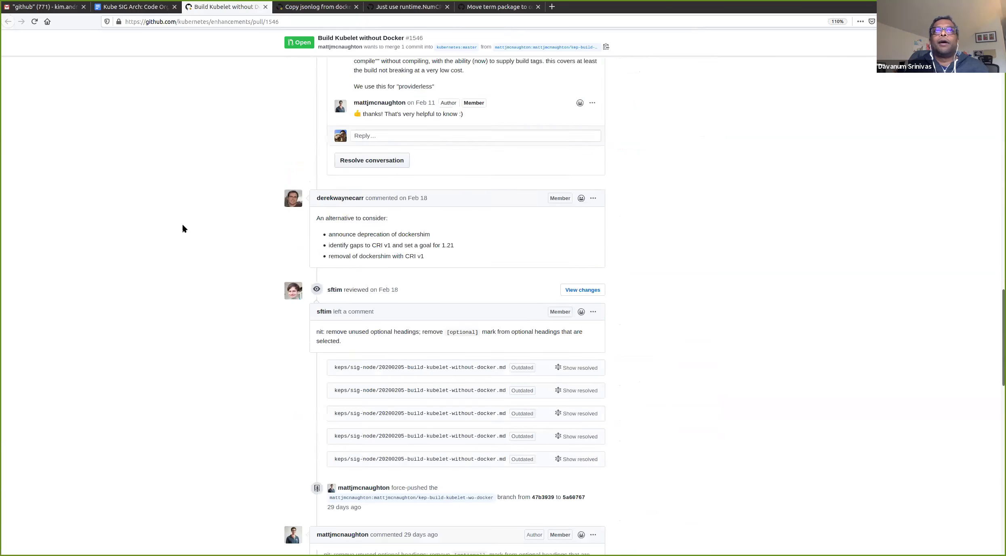
scroll(183, 229, "down", 1)
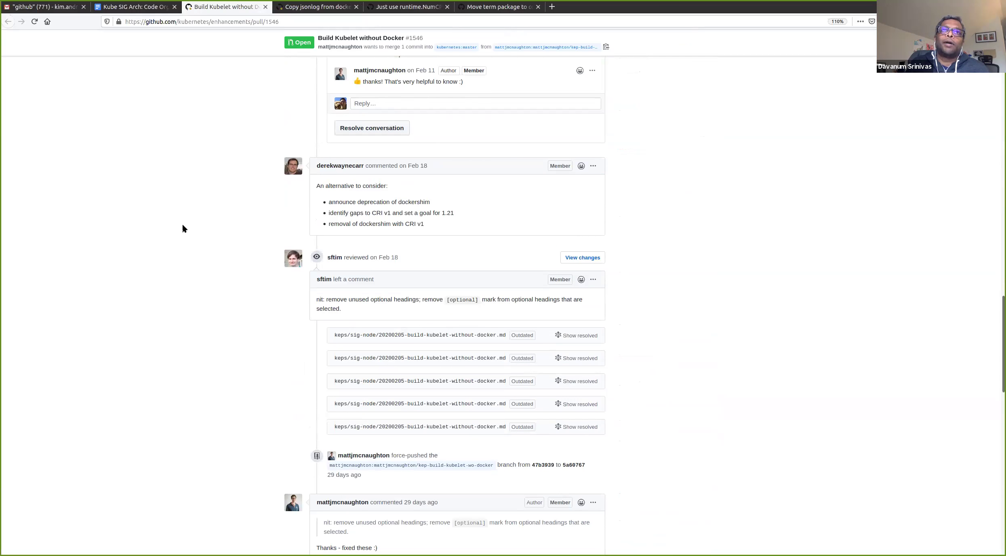
scroll(183, 228, "down", 4)
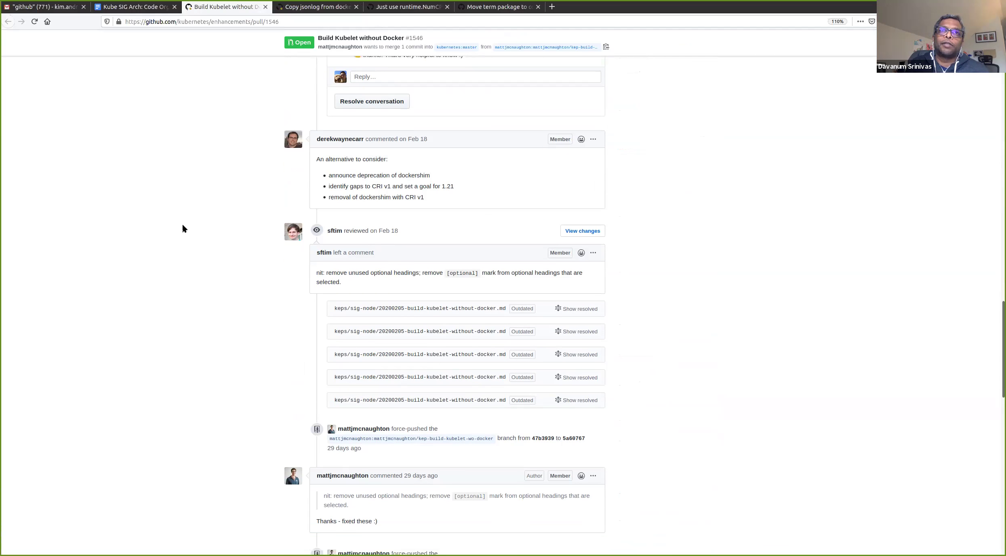
scroll(183, 229, "down", 6)
scroll(183, 229, "down", 4)
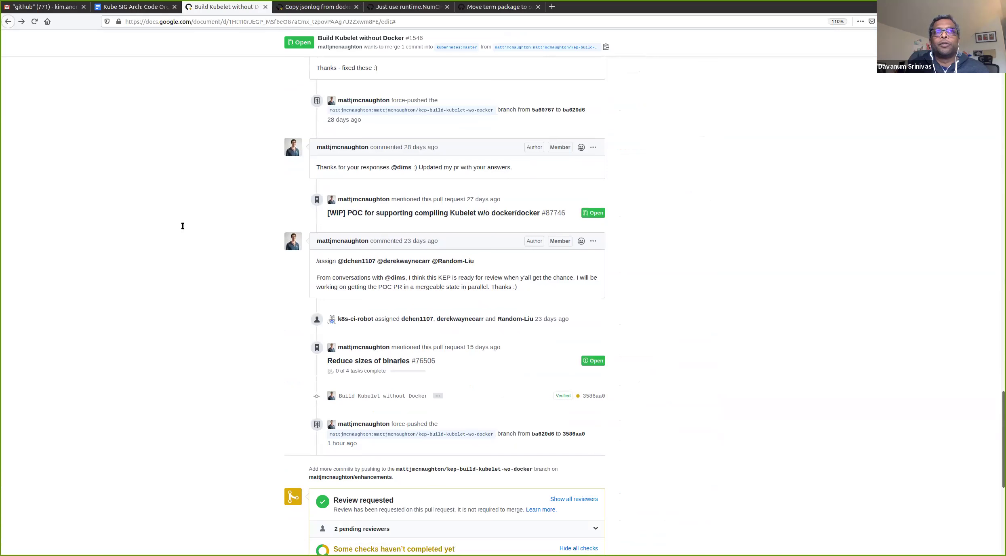
Step: Return to the meeting notes and examine the deprecate/remove dockershim item
key("ctrl+Page_Up")
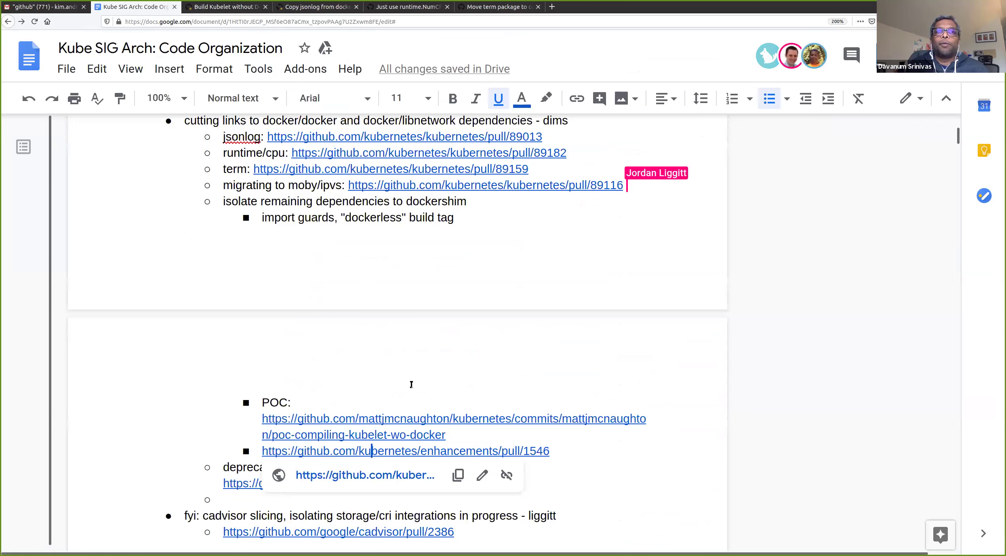
scroll(412, 385, "down", 1)
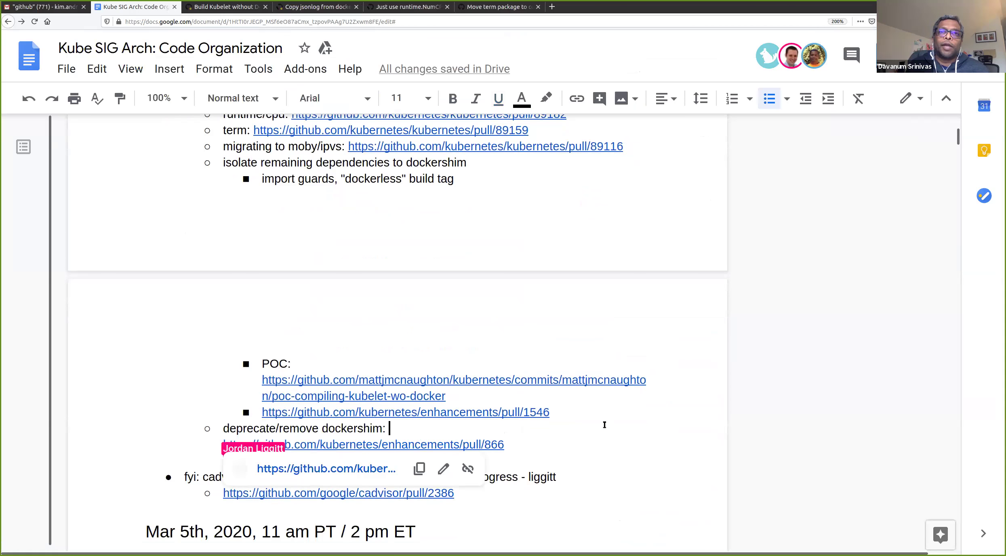
scroll(602, 422, "down", 1)
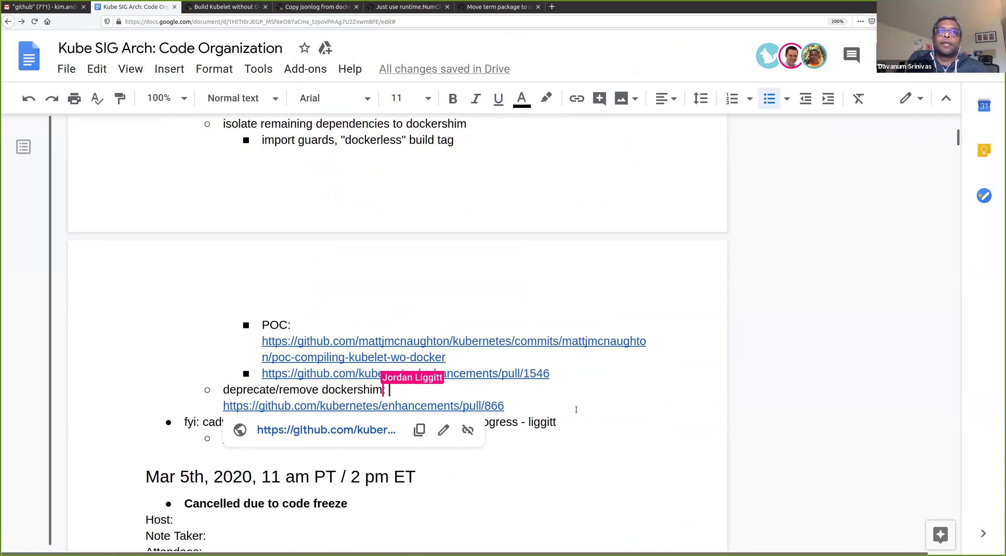
scroll(579, 408, "down", 1)
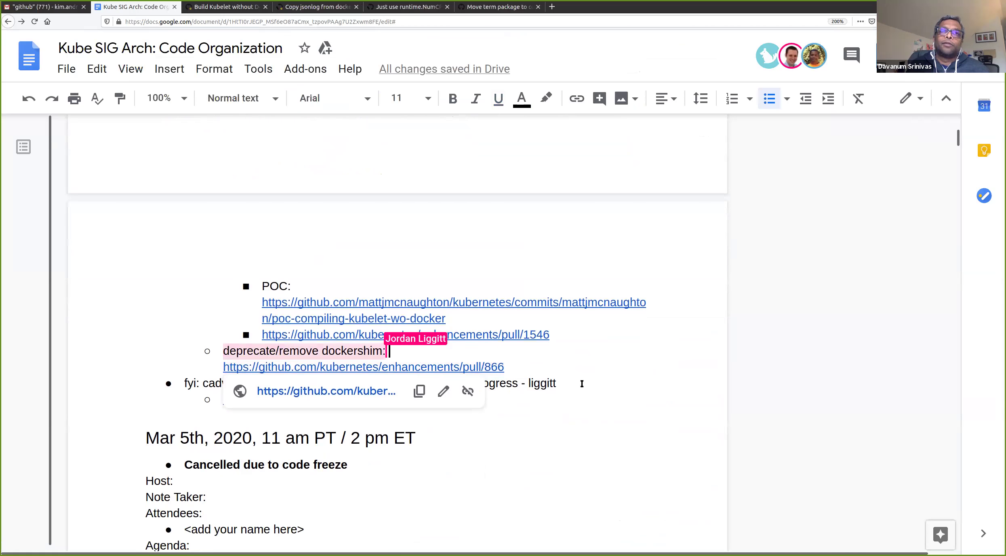
Step: Review the agenda from the docker/docker and docker/libnetwork dependency items down to the cadvisor slicing topic
scroll(582, 383, "up", 4)
scroll(582, 386, "down", 2)
scroll(581, 386, "up", 5)
scroll(582, 386, "down", 6)
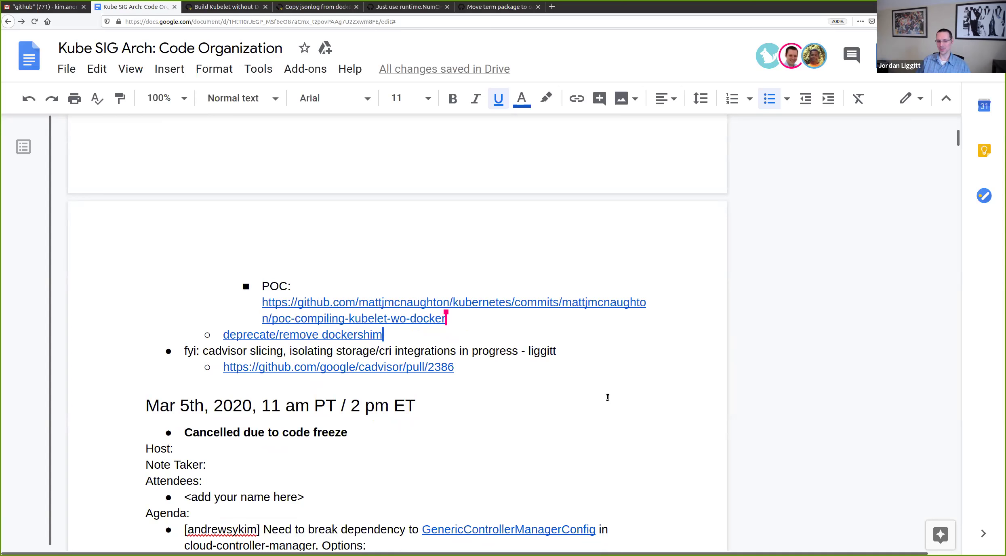
scroll(546, 443, "up", 2)
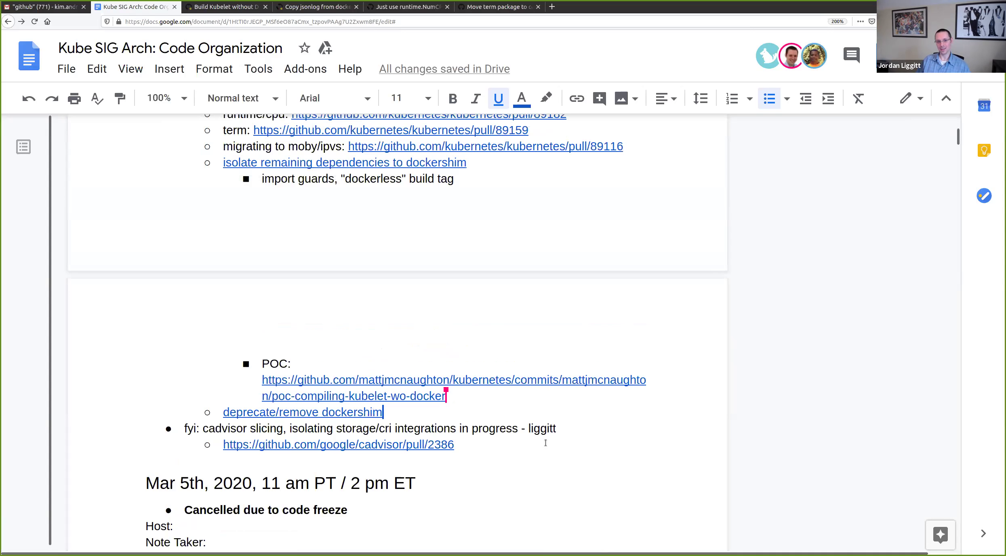
scroll(545, 443, "up", 2)
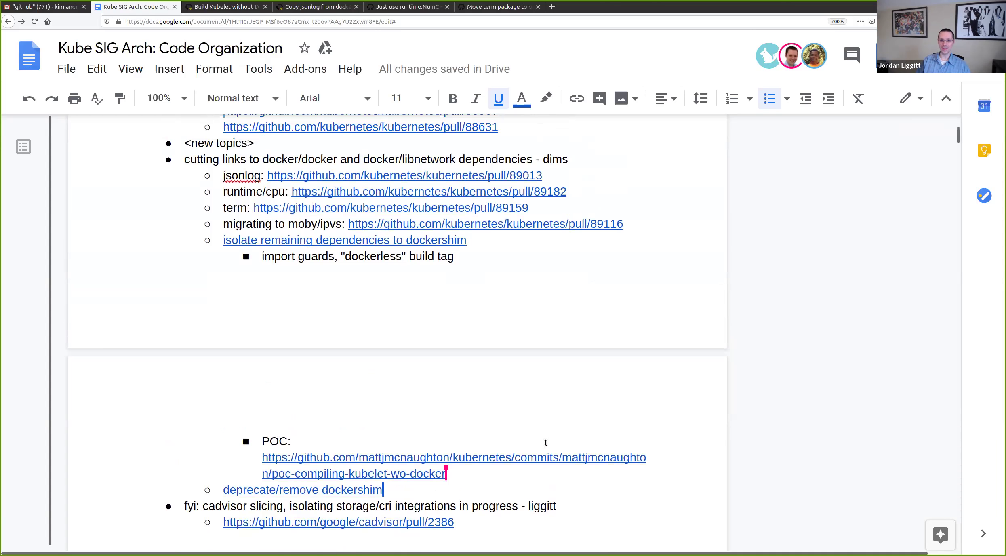
scroll(520, 411, "down", 1)
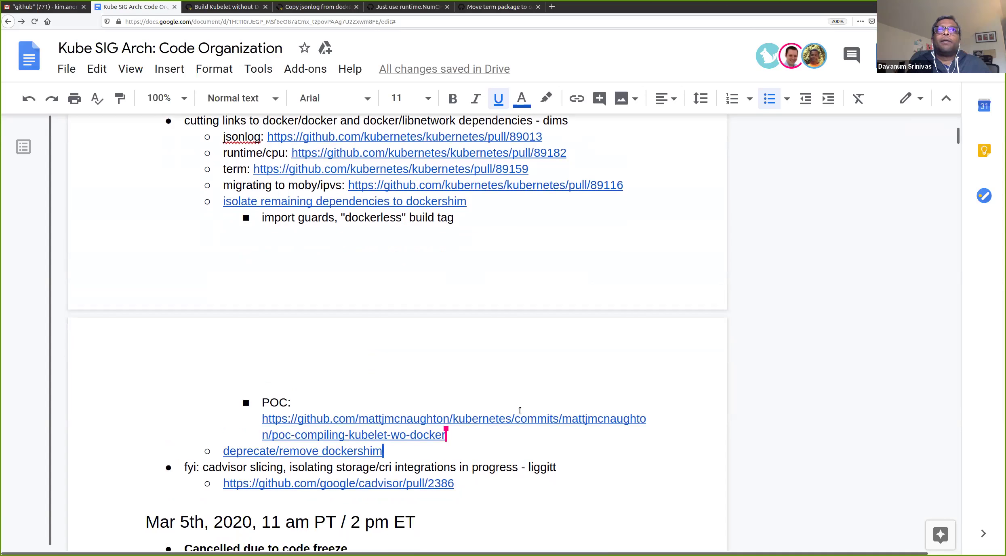
scroll(520, 410, "down", 1)
scroll(520, 411, "up", 1)
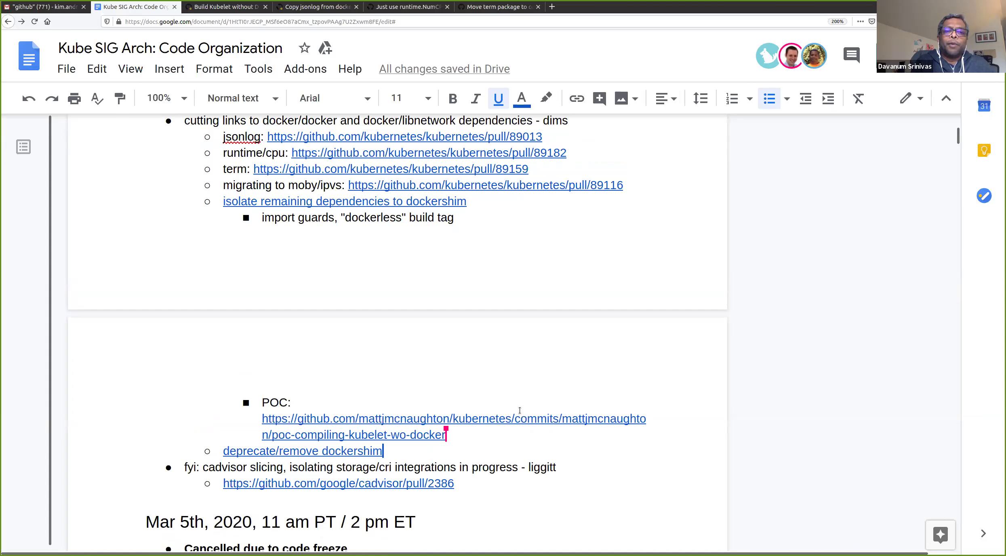
Step: Review the docker/docker and docker/libnetwork dependency items in the agenda, from the jsonlog entry through the dockershim proposals to the cadvisor topic
scroll(361, 350, "up", 2)
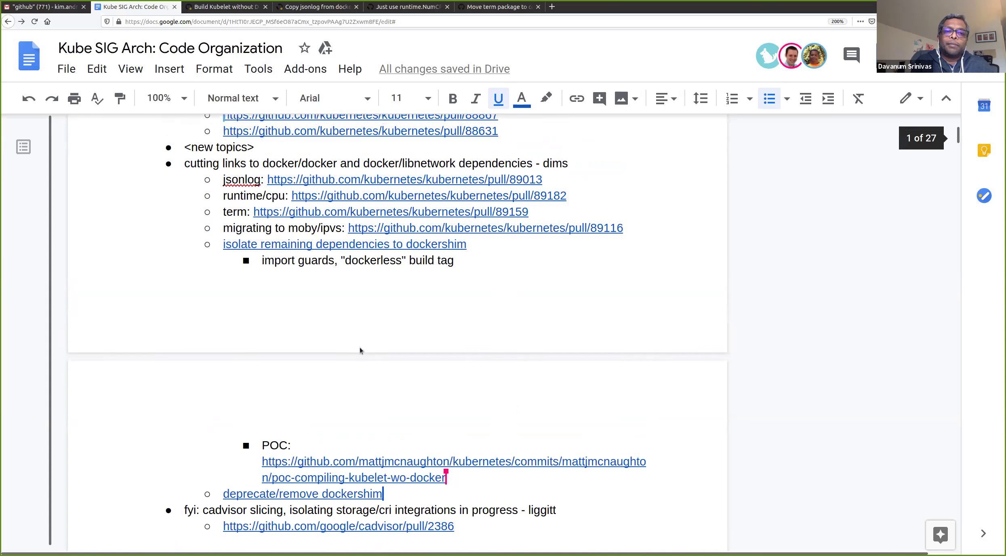
scroll(361, 350, "up", 3)
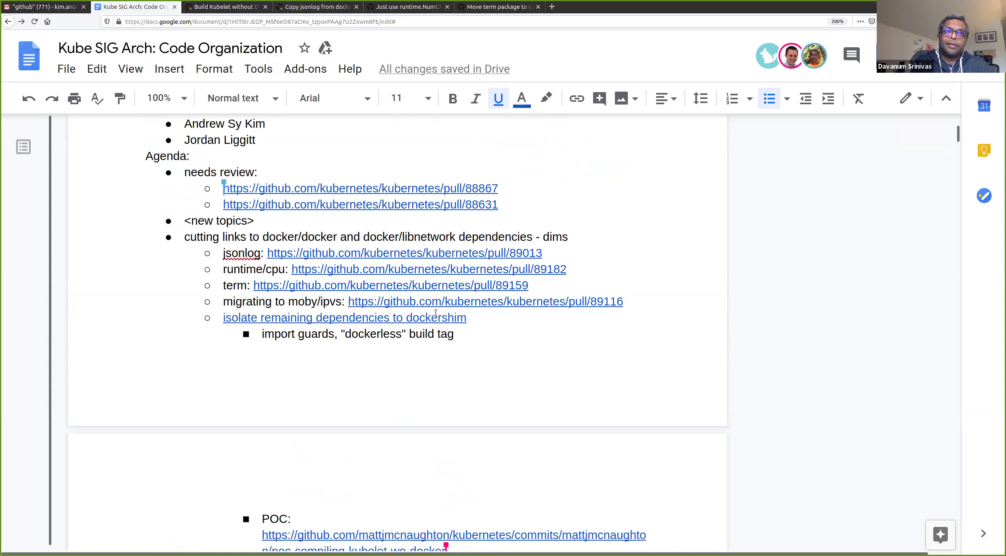
scroll(435, 312, "down", 5)
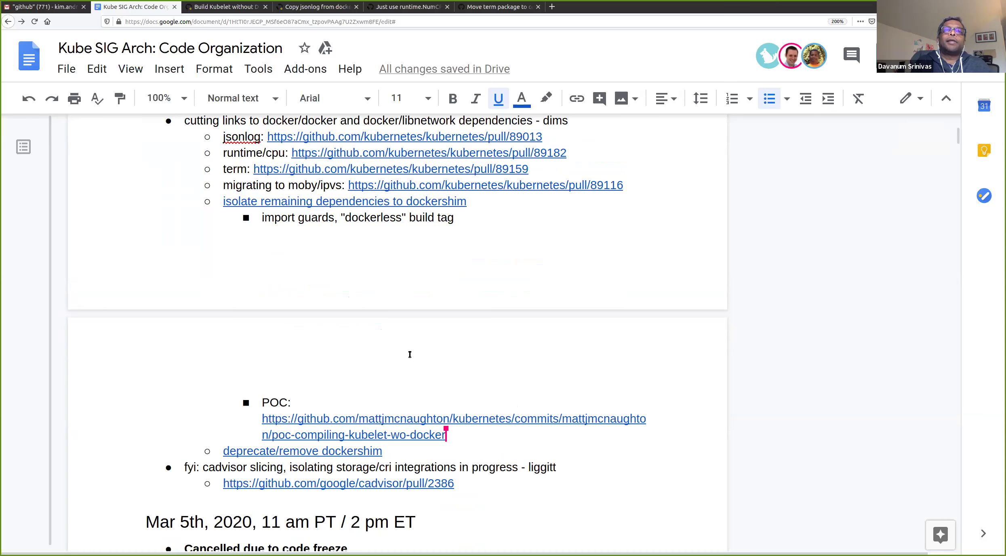
scroll(407, 376, "up", 1)
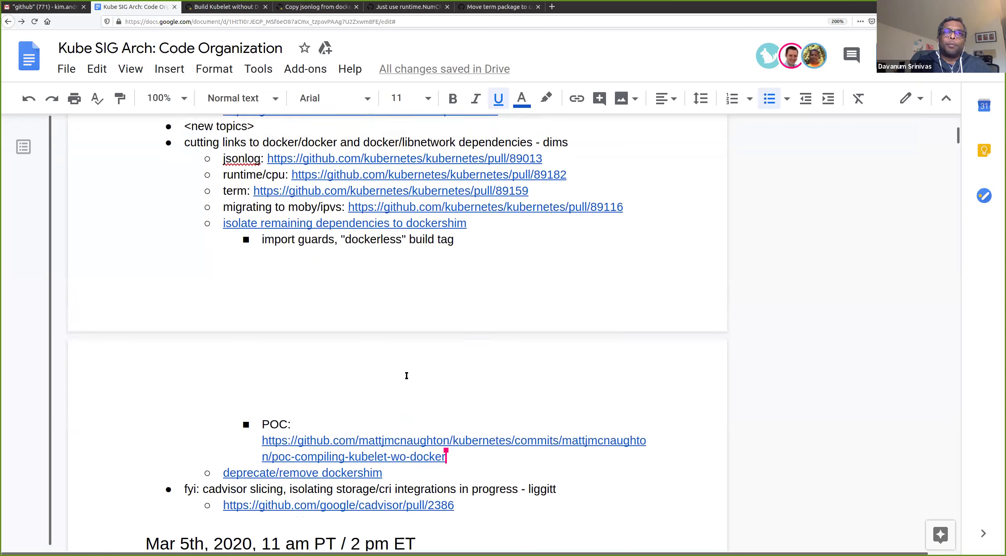
scroll(407, 375, "up", 1)
left_click(392, 256)
left_click(727, 259)
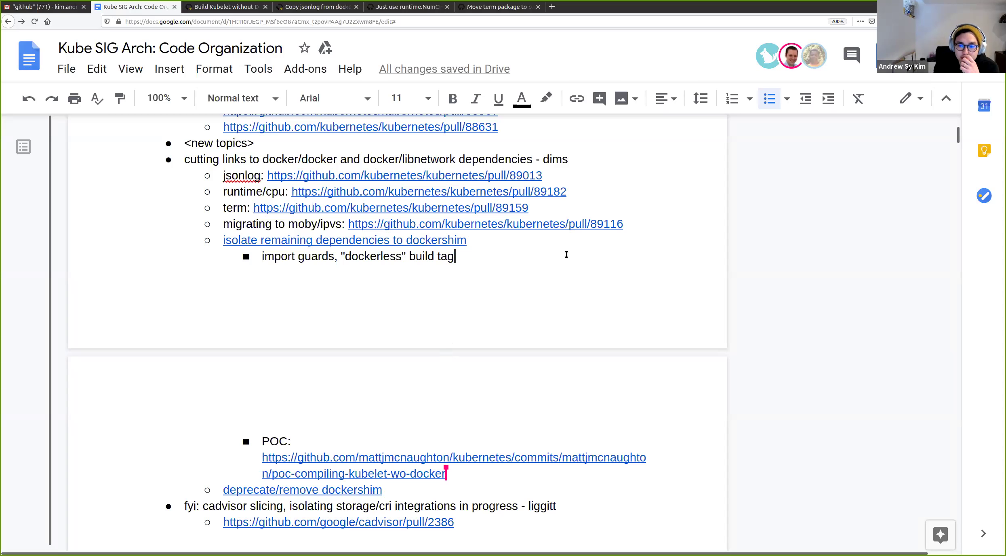
scroll(567, 255, "down", 2)
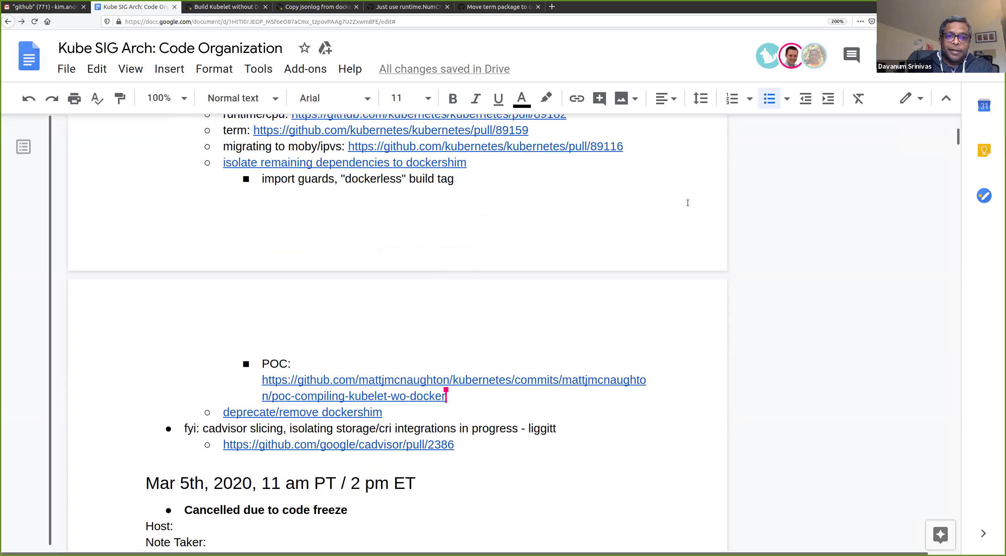
scroll(435, 378, "down", 1)
scroll(433, 378, "up", 3)
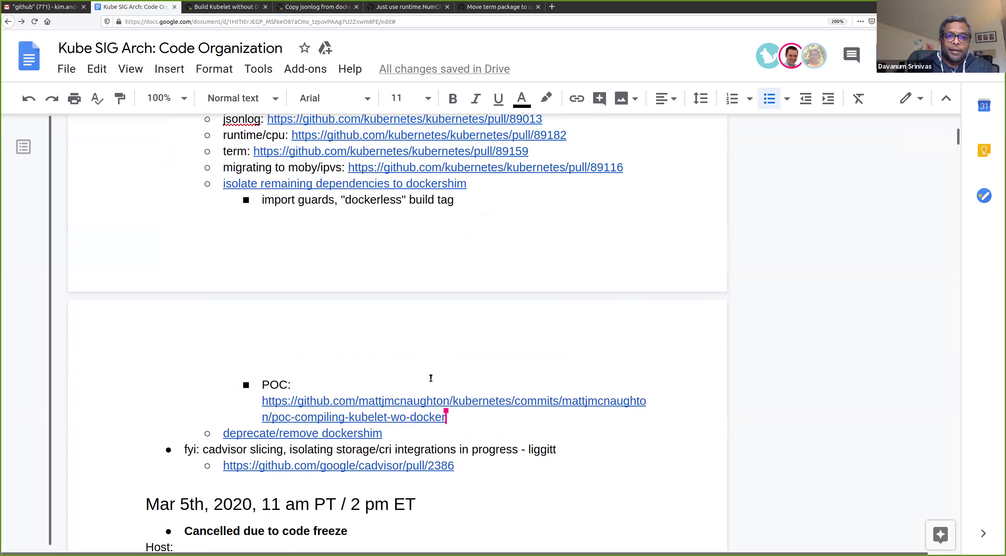
scroll(431, 378, "down", 1)
scroll(445, 376, "down", 1)
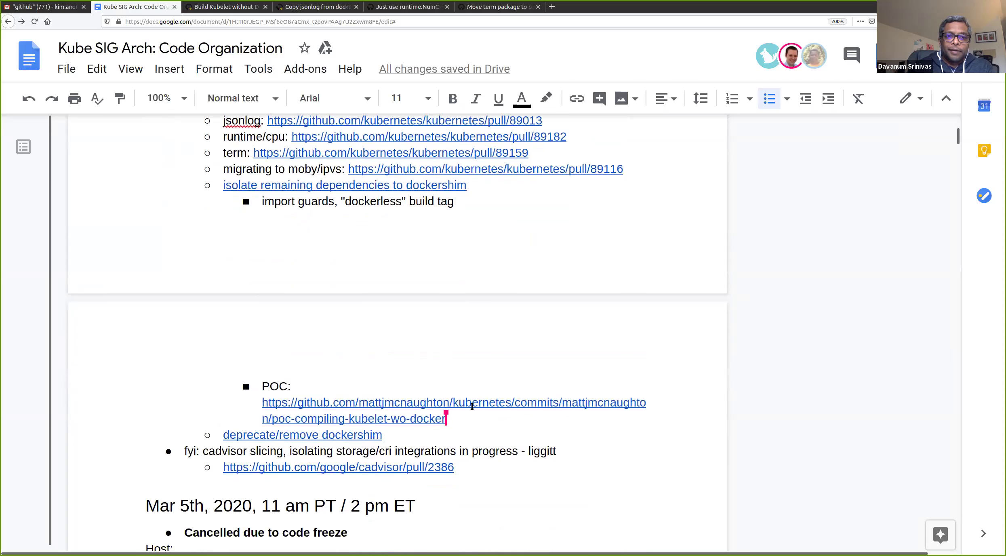
scroll(588, 473, "up", 1)
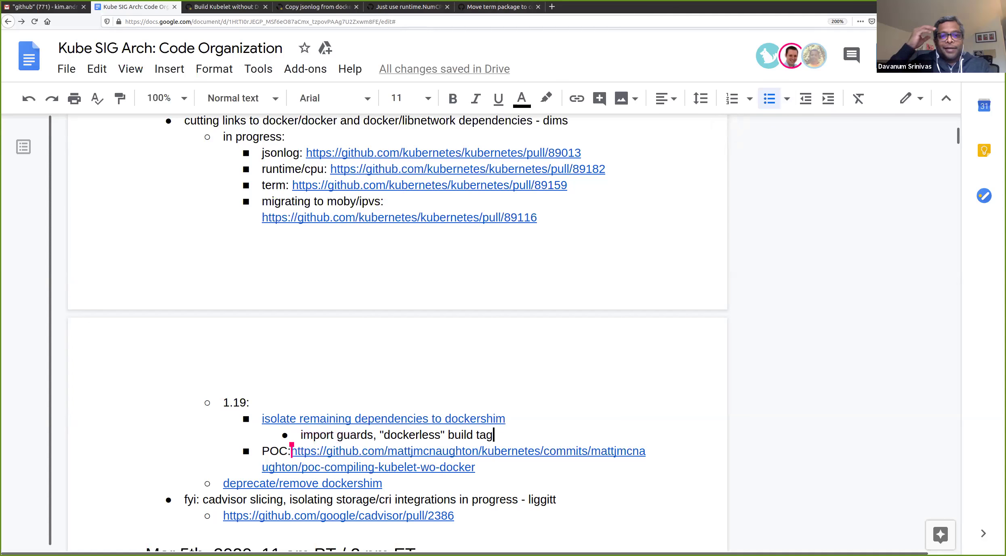
Step: Examine the 1.19 sub-list on isolating dockershim dependencies and the cadvisor slicing item below it
scroll(537, 270, "down", 4)
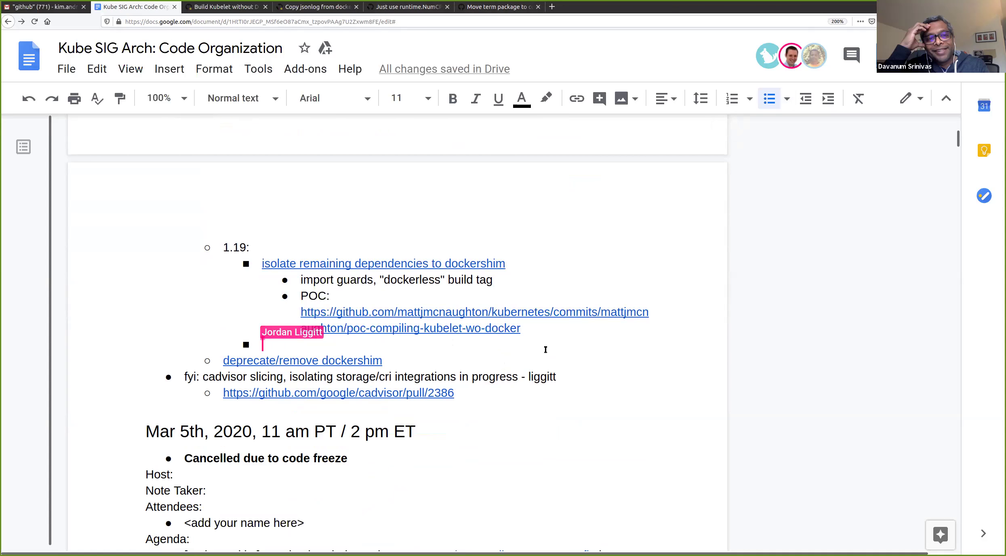
left_click(569, 380)
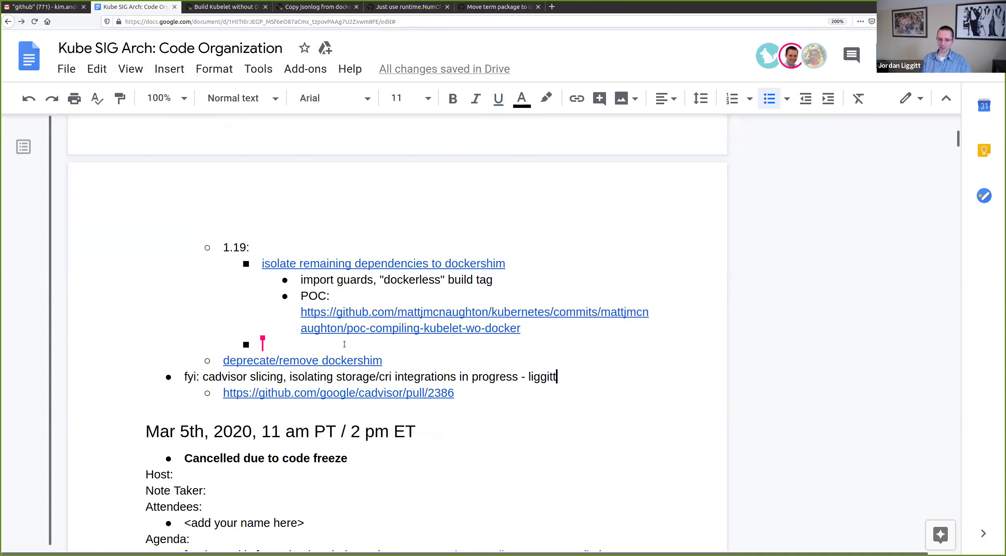
left_click(470, 376)
left_click(507, 377)
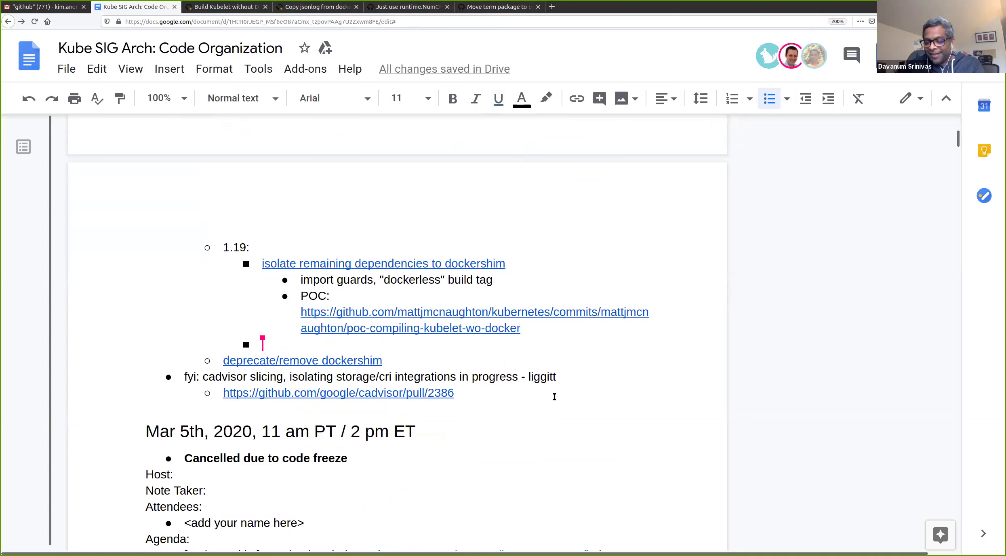
Step: Open pull request 89116 linked under the "migrating to moby/ipvs" item and switch to it
scroll(555, 398, "up", 1)
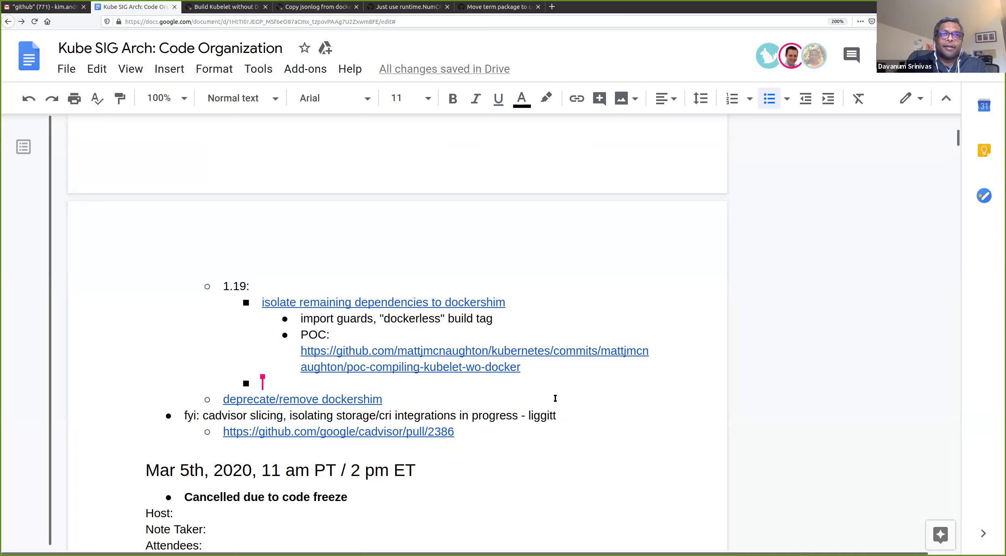
scroll(517, 409, "up", 3)
scroll(516, 408, "up", 4)
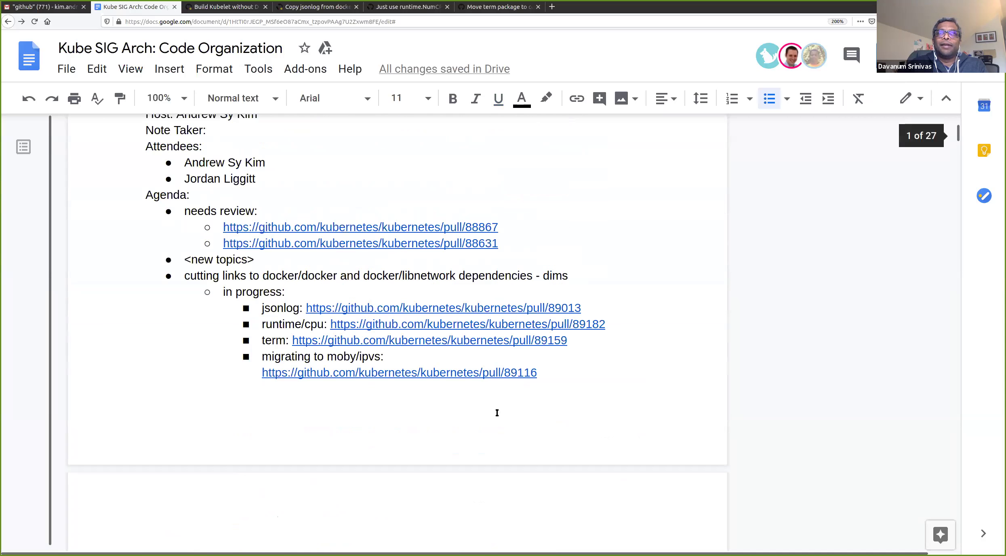
scroll(317, 359, "down", 1)
left_click(324, 334)
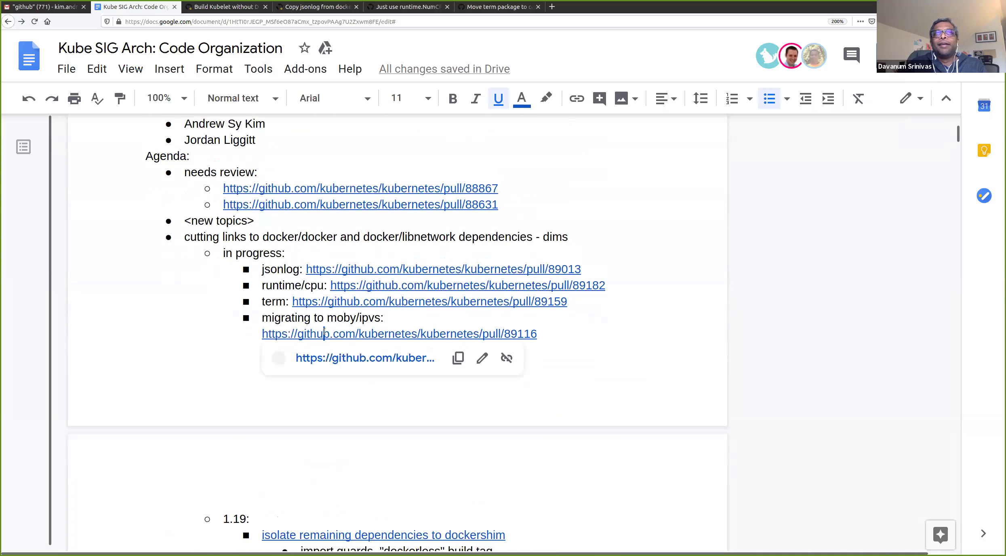
left_click(314, 360)
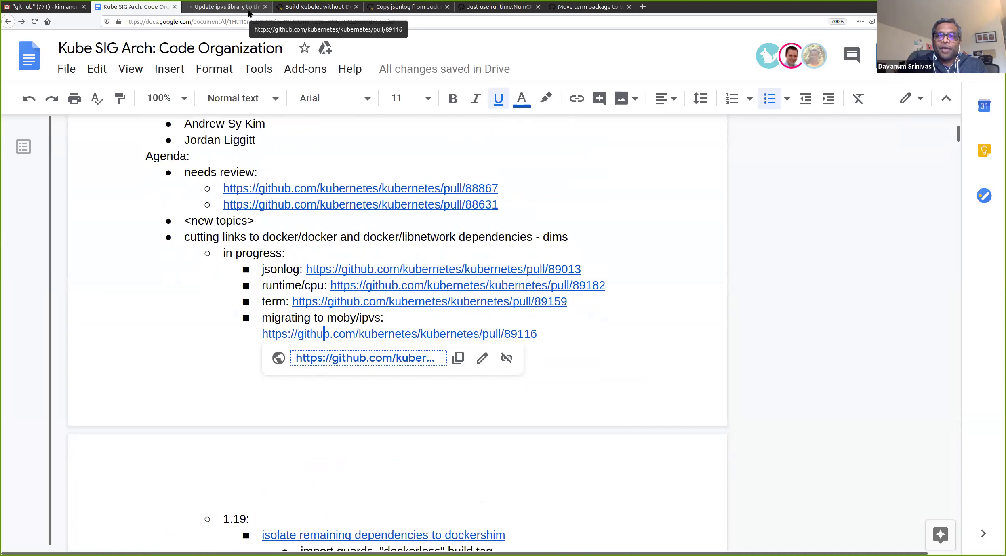
left_click(248, 9)
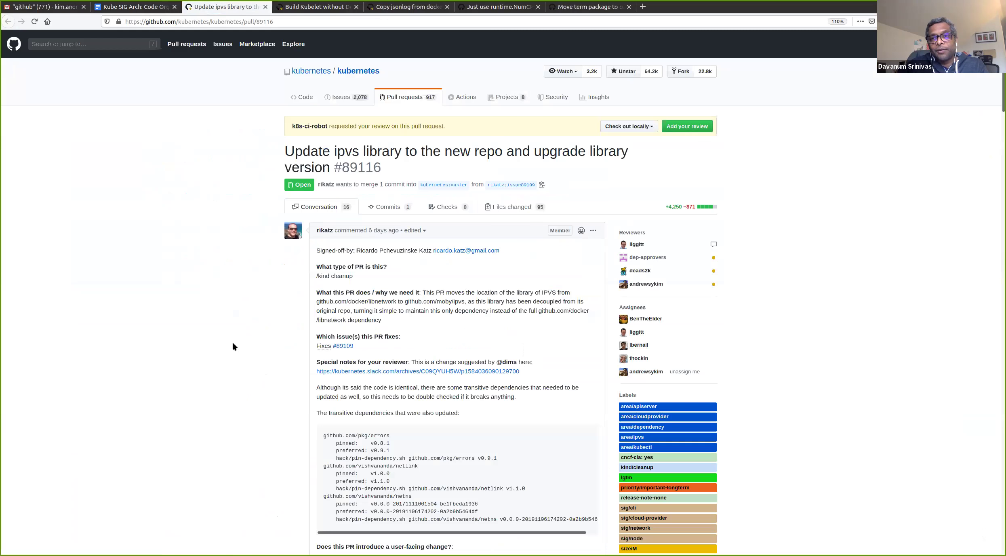
Step: Read through pull request #89116 on updating the ipvs library, from its description through the netlink review comments to the reviewer status
scroll(881, 217, "down", 1)
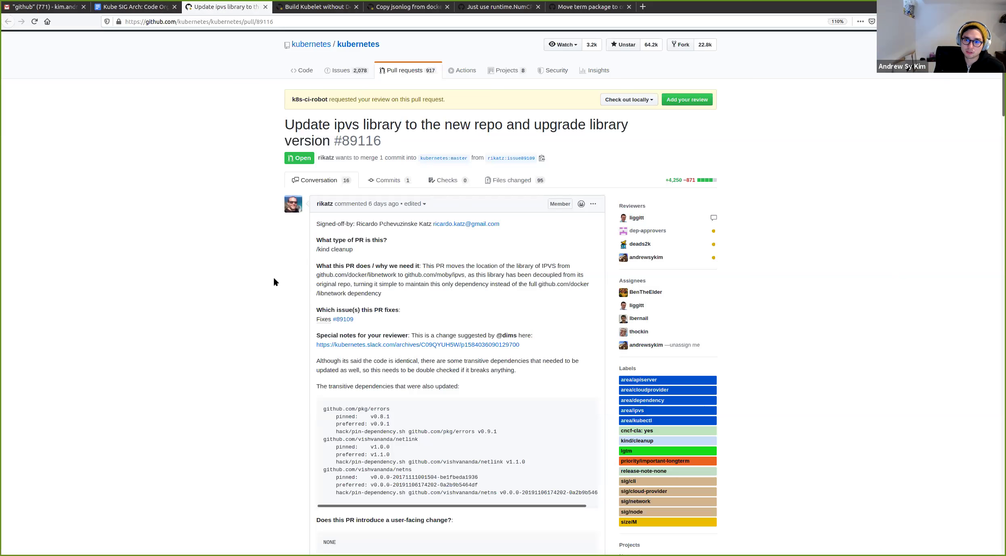
scroll(275, 278, "down", 1)
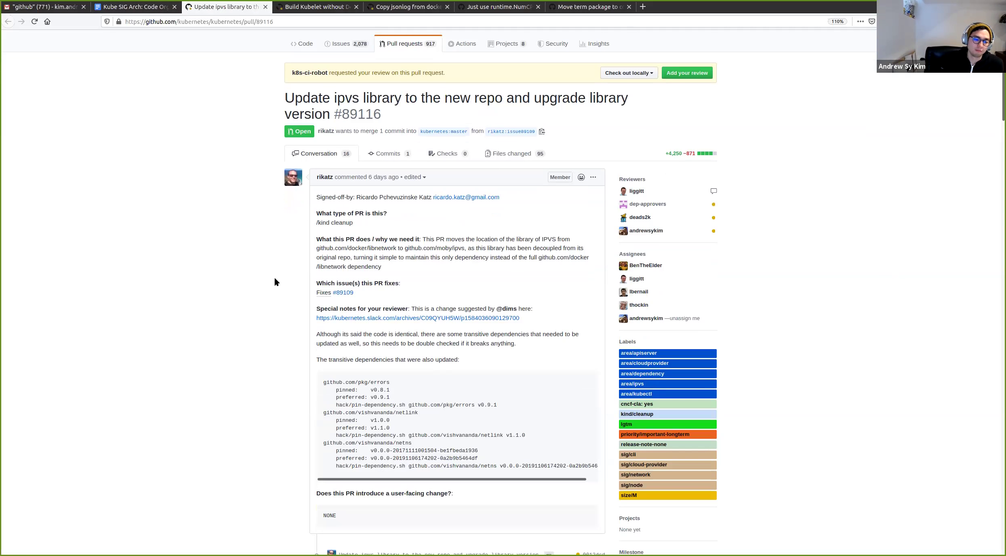
scroll(275, 282, "down", 2)
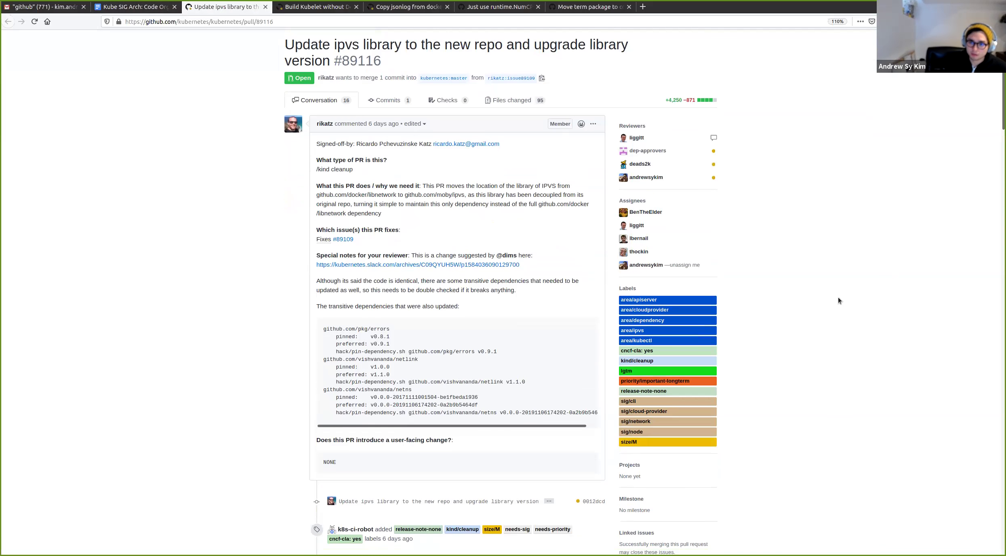
scroll(354, 346, "down", 9)
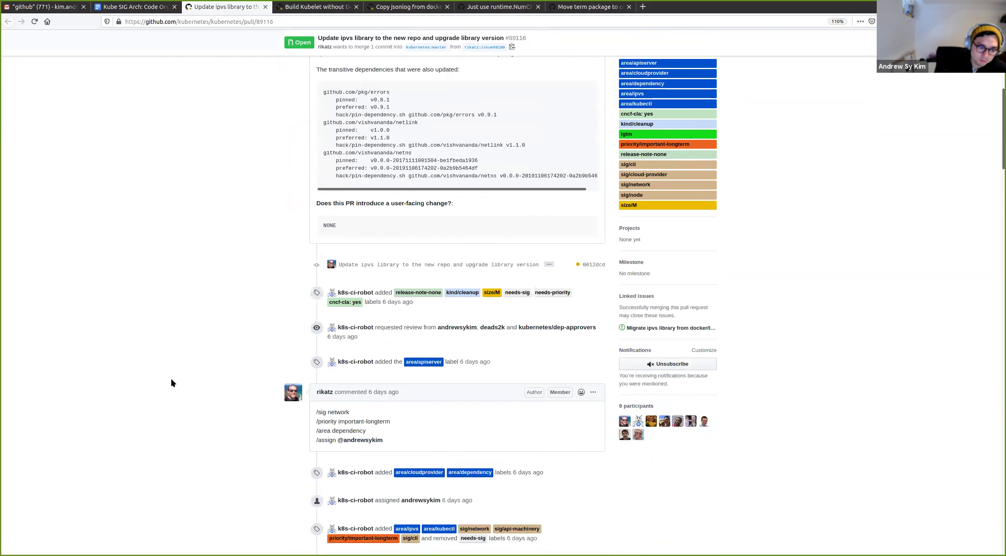
scroll(535, 422, "down", 20)
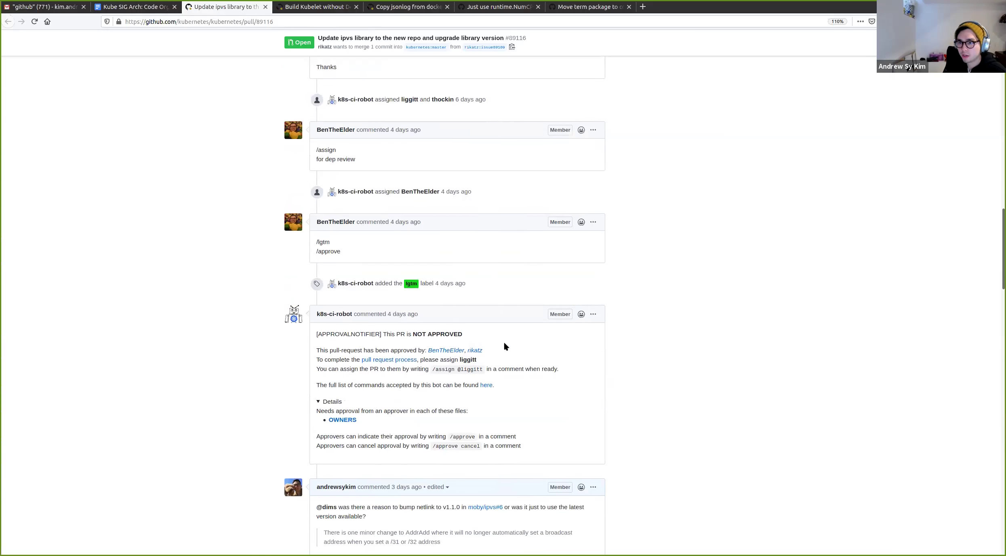
scroll(504, 346, "down", 11)
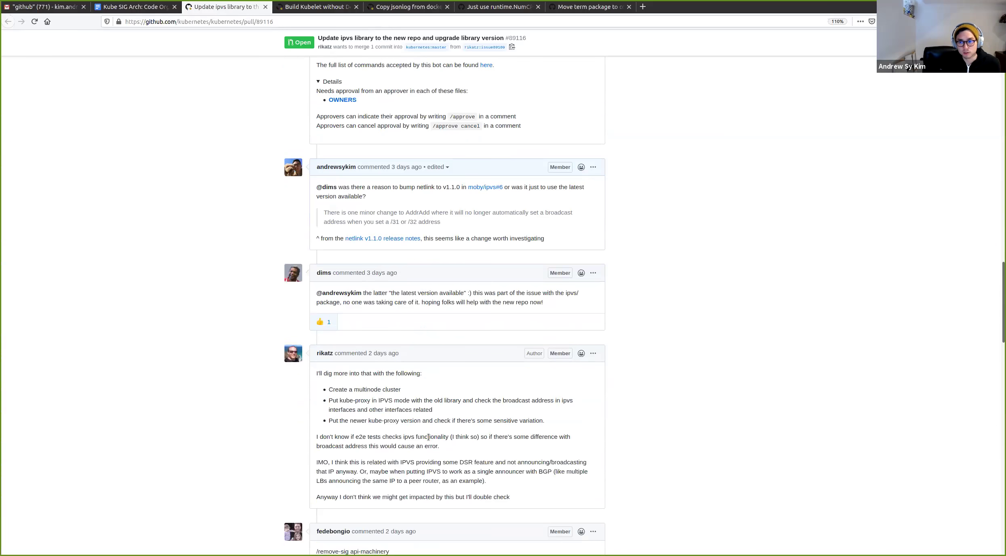
scroll(428, 437, "down", 2)
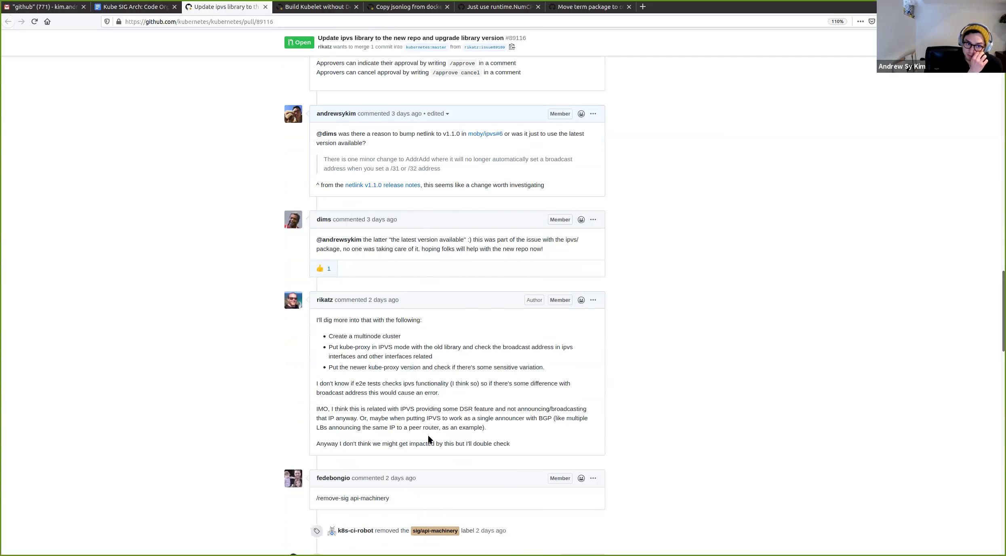
scroll(436, 437, "down", 3)
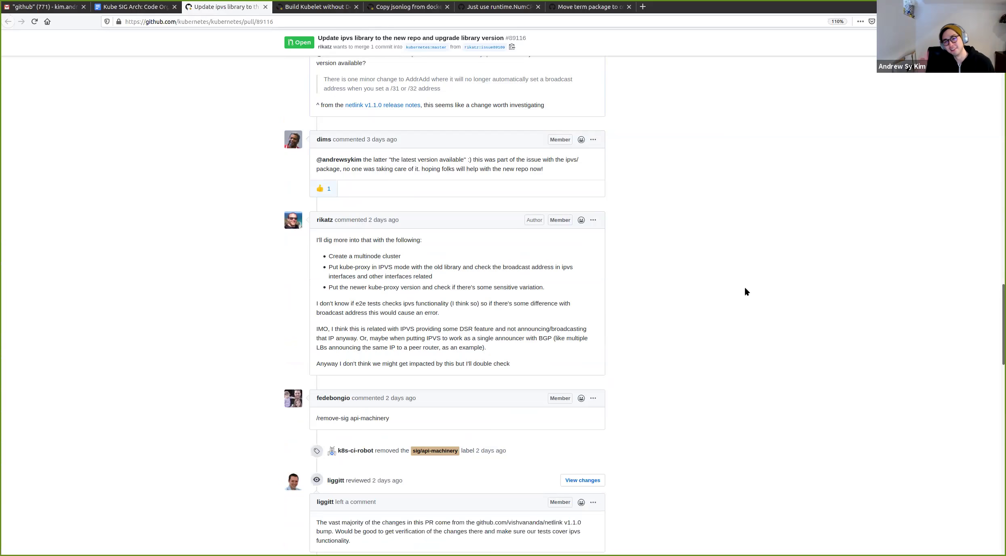
scroll(688, 218, "down", 11)
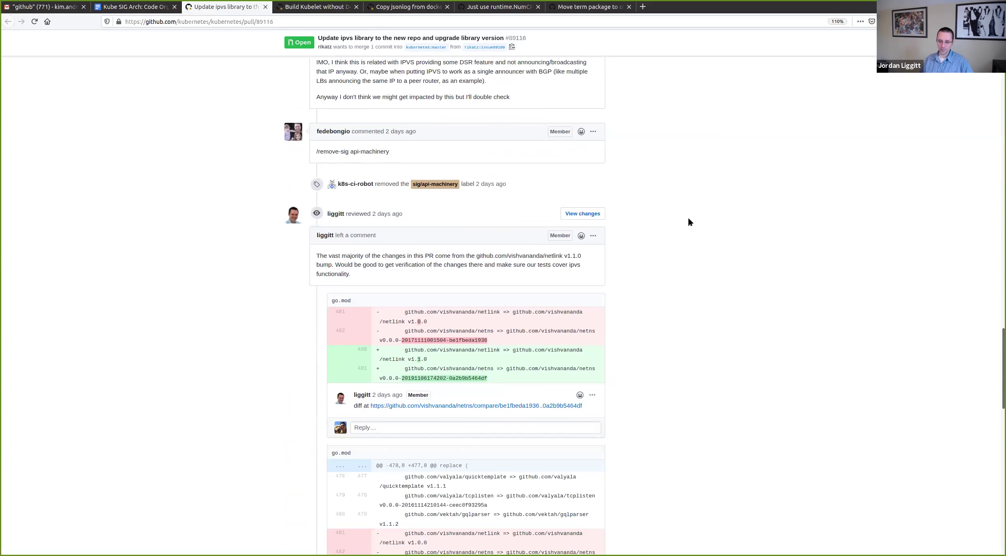
scroll(690, 222, "down", 4)
scroll(689, 222, "down", 3)
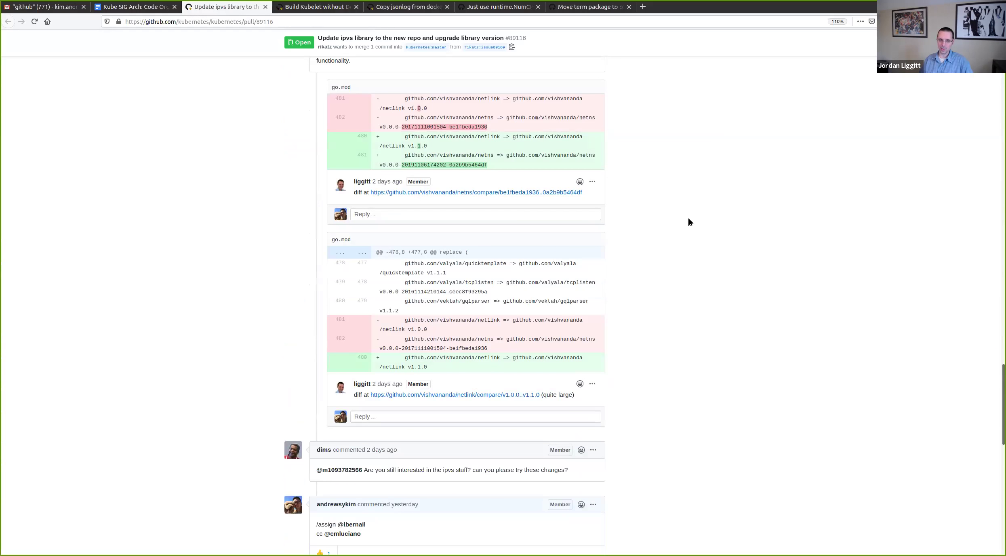
scroll(725, 297, "down", 1)
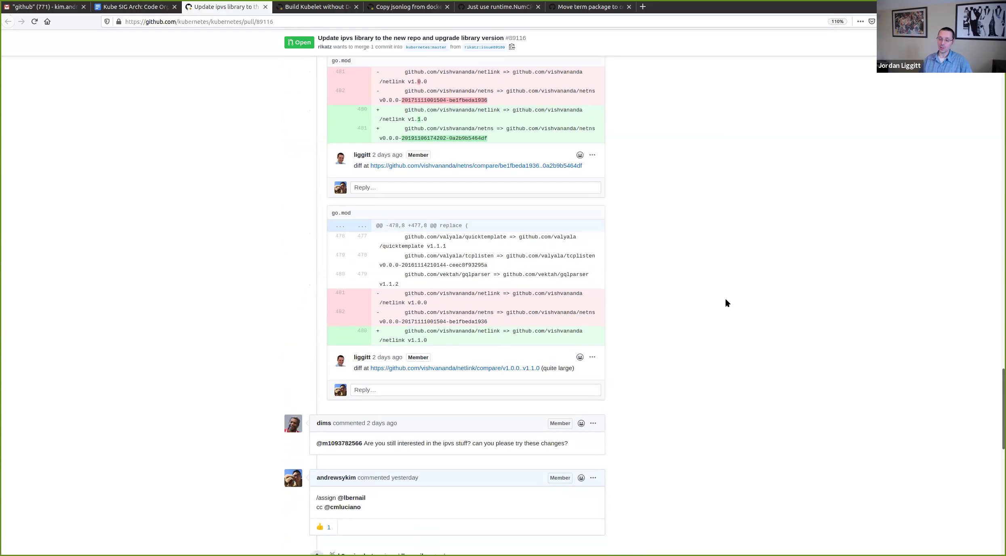
scroll(733, 311, "down", 3)
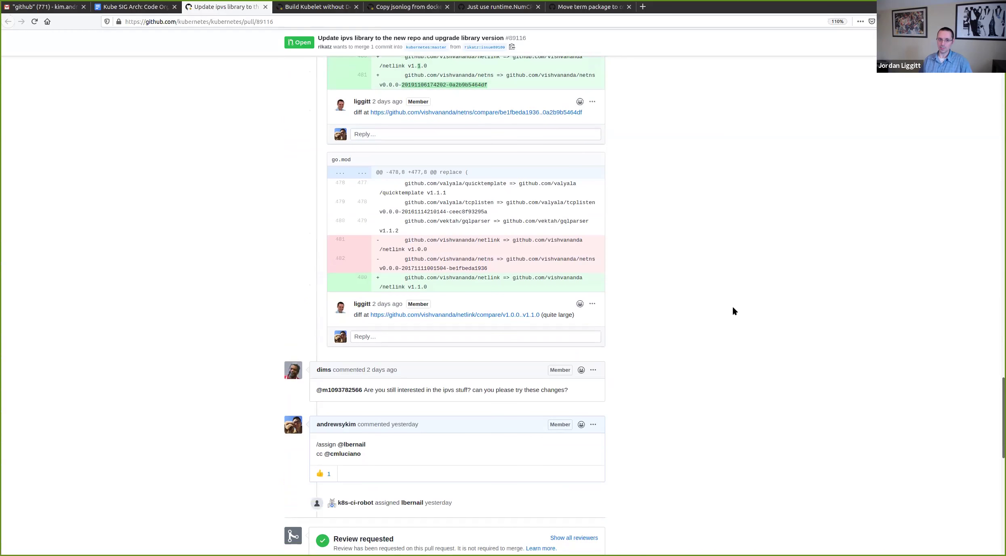
scroll(735, 311, "down", 1)
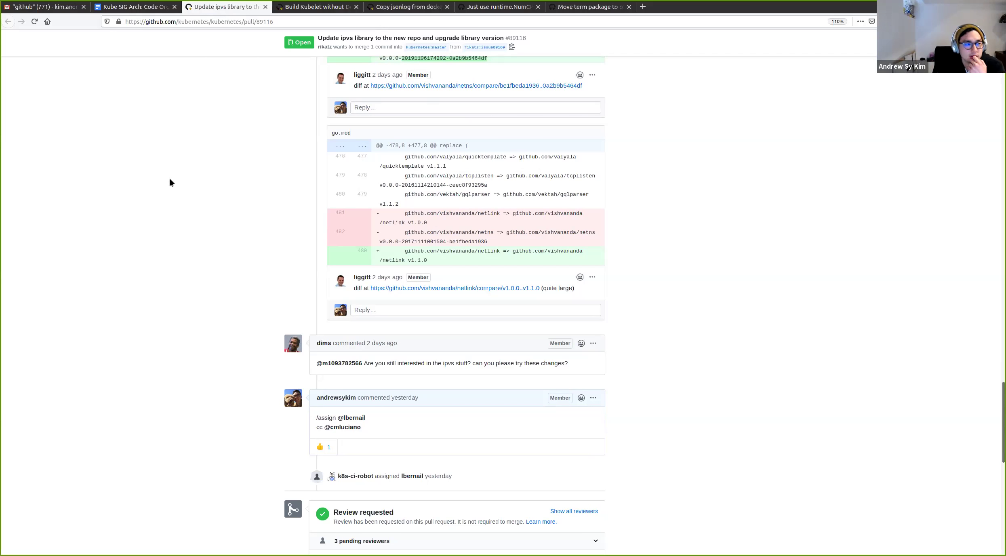
Step: Return to the meeting notes and review the ipvs CI job action item and the 1.19 dockershim items
left_click(134, 7)
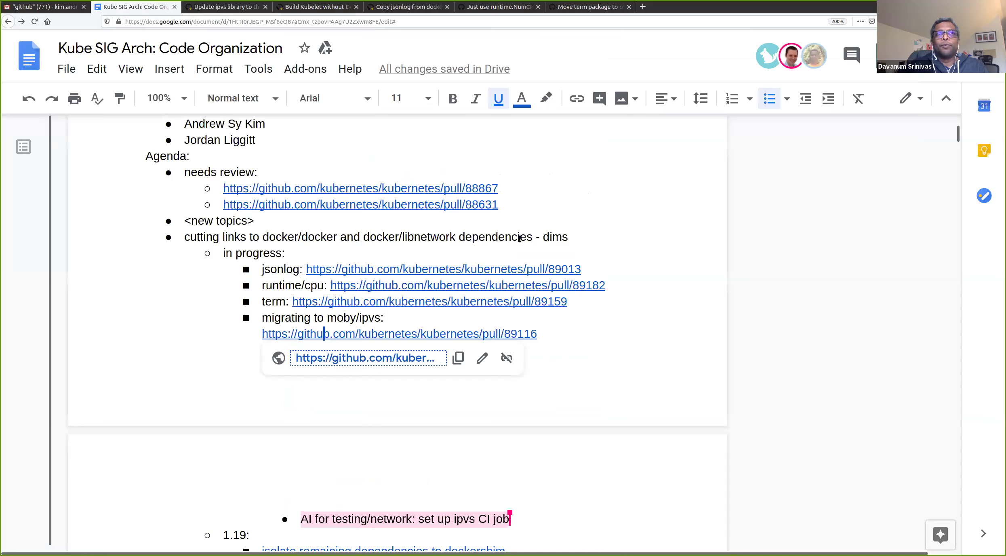
scroll(755, 184, "down", 1)
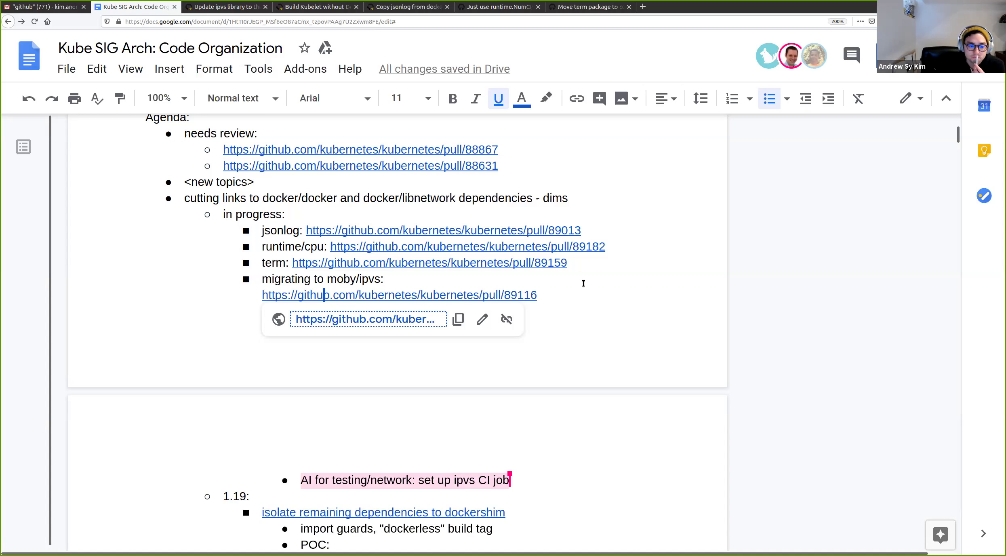
scroll(584, 282, "down", 4)
left_click(560, 332)
left_click(539, 449)
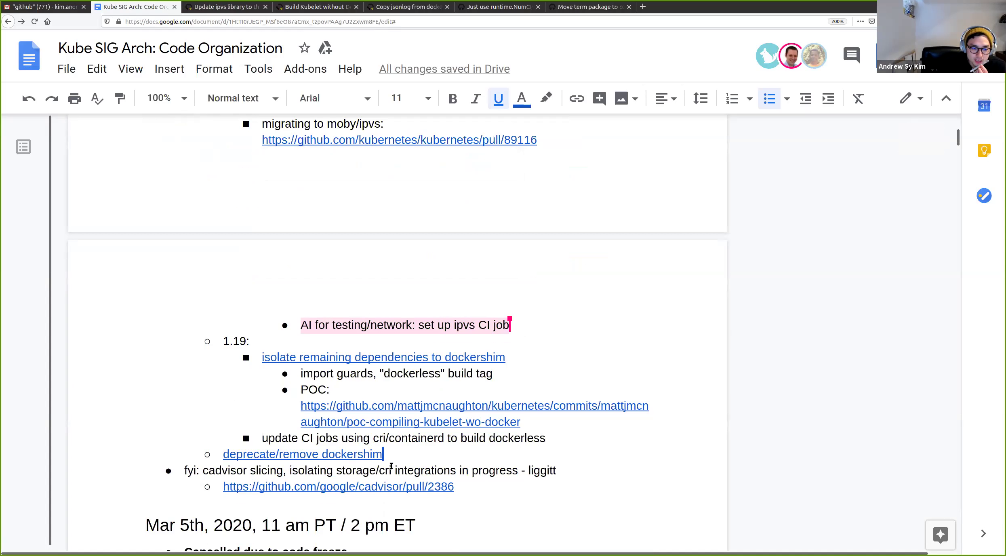
Step: Open the google/cadvisor pull request 2386 linked under the cadvisor slicing item
scroll(485, 455, "down", 1)
scroll(485, 455, "down", 3)
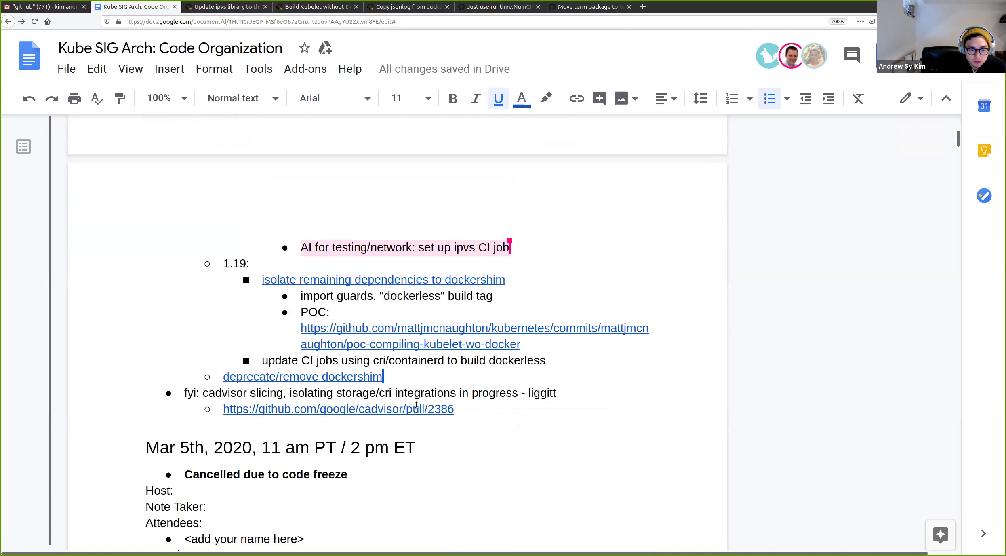
left_click(420, 409)
left_click(279, 431)
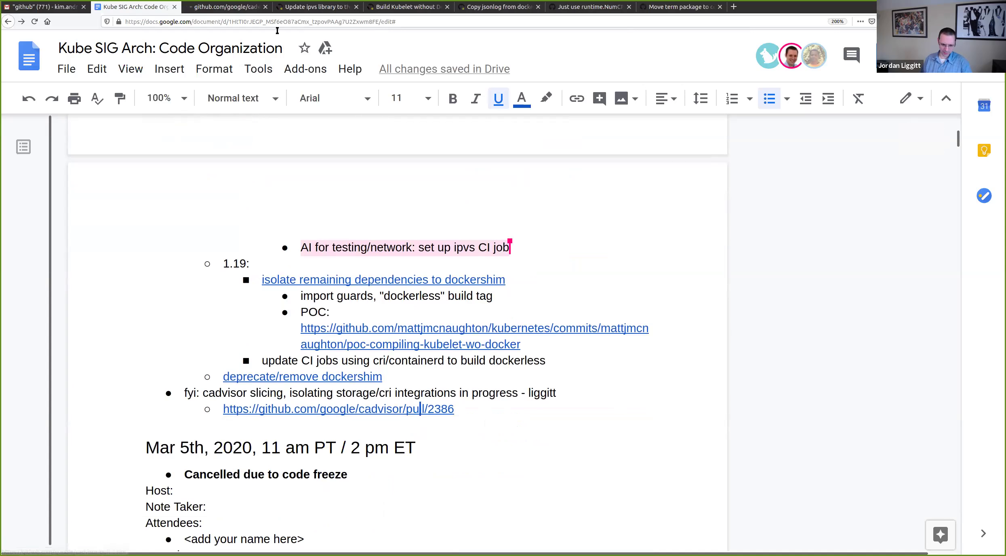
Step: Switch to the google/cadvisor pull request #2386 and read its description of the storage integration submodules
left_click(224, 7)
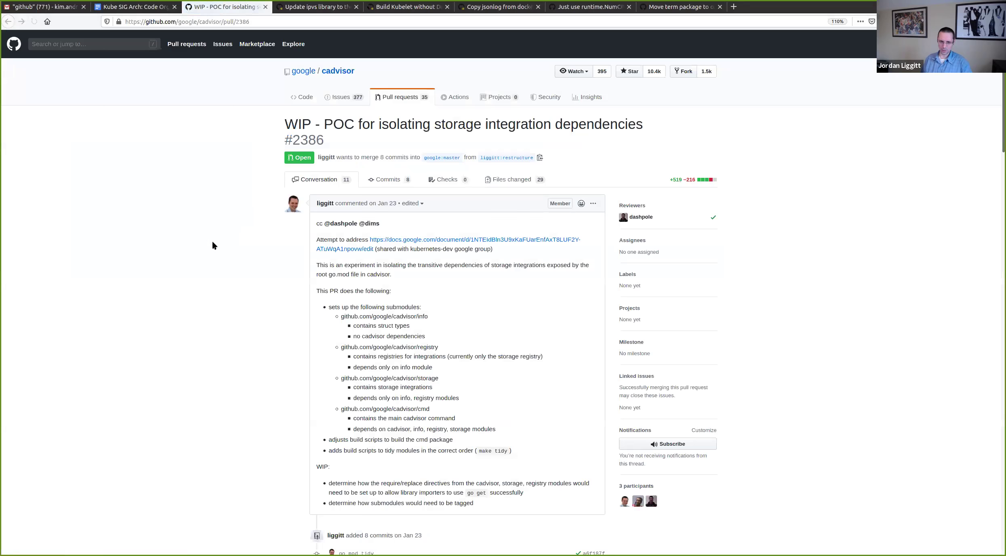
scroll(214, 245, "down", 2)
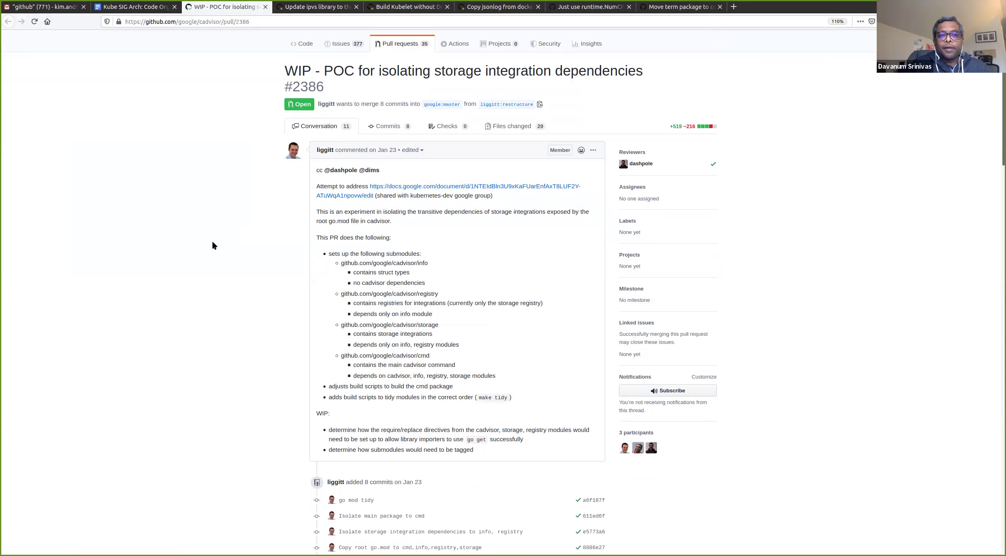
scroll(546, 244, "down", 10)
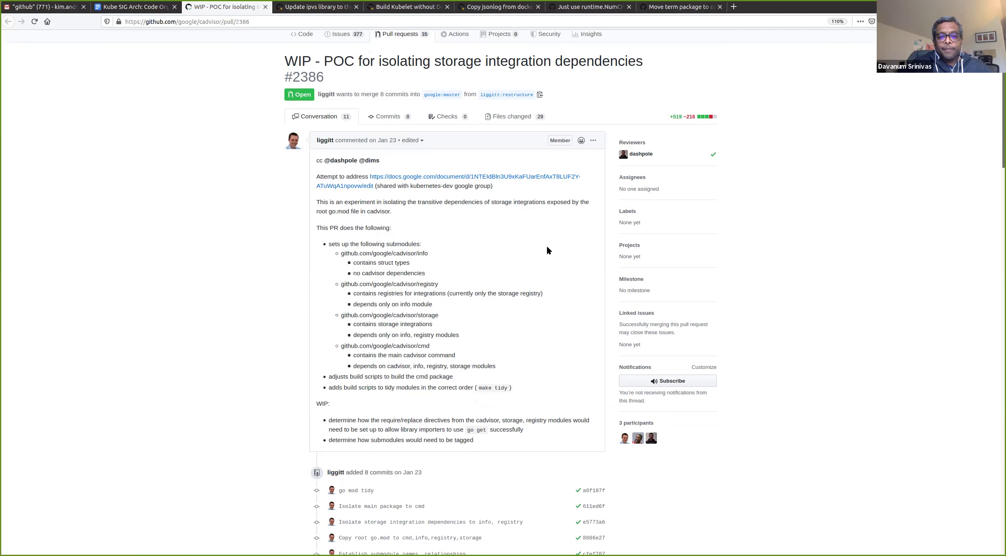
scroll(543, 256, "up", 6)
scroll(544, 262, "up", 8)
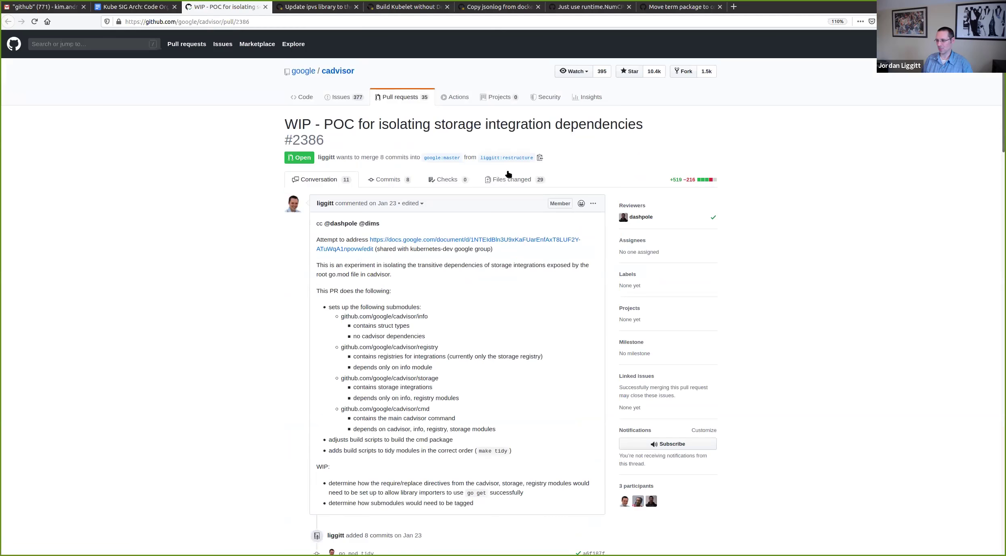
Step: Examine the changed files of pull request #2386, from build/tidy.sh through cmd/go.mod to the storagedriver.go and root go.mod diffs
left_click(507, 173)
scroll(426, 329, "down", 4)
scroll(722, 328, "down", 4)
scroll(723, 331, "down", 7)
scroll(722, 332, "down", 4)
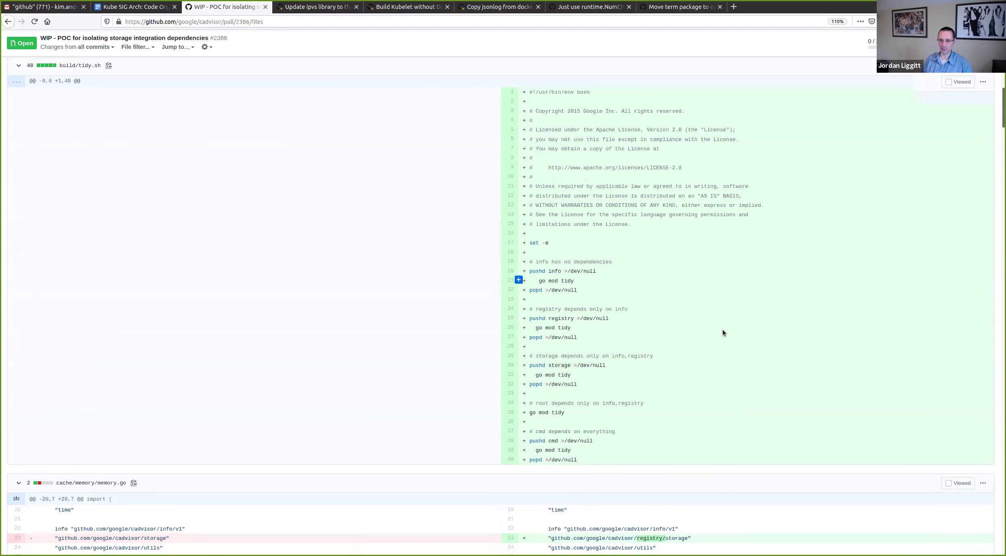
scroll(723, 333, "down", 3)
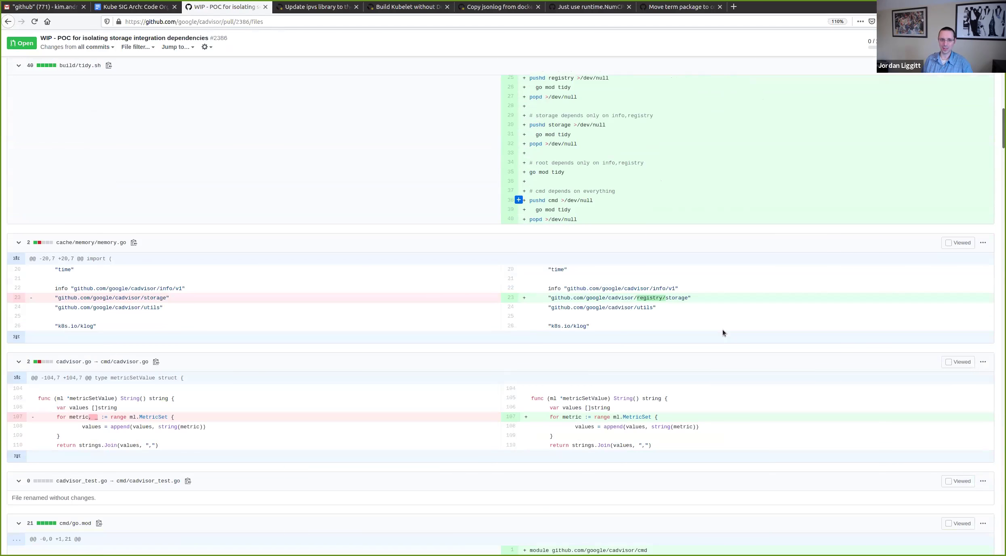
scroll(726, 326, "down", 3)
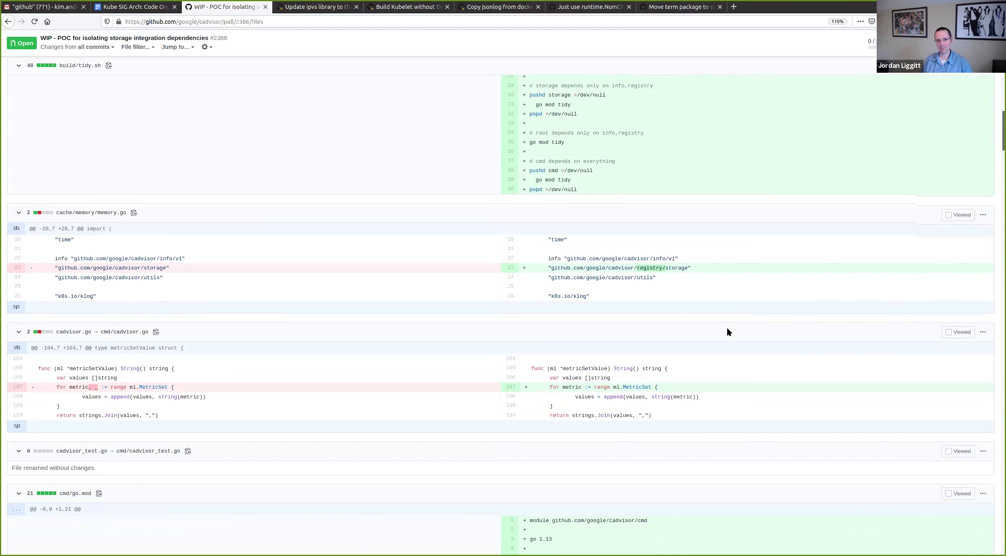
scroll(727, 328, "down", 7)
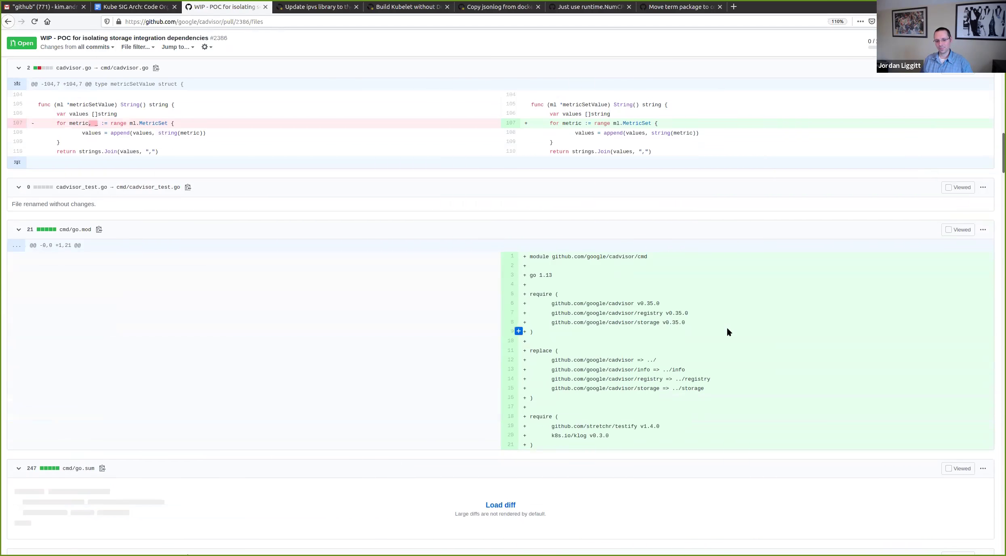
scroll(726, 325, "down", 3)
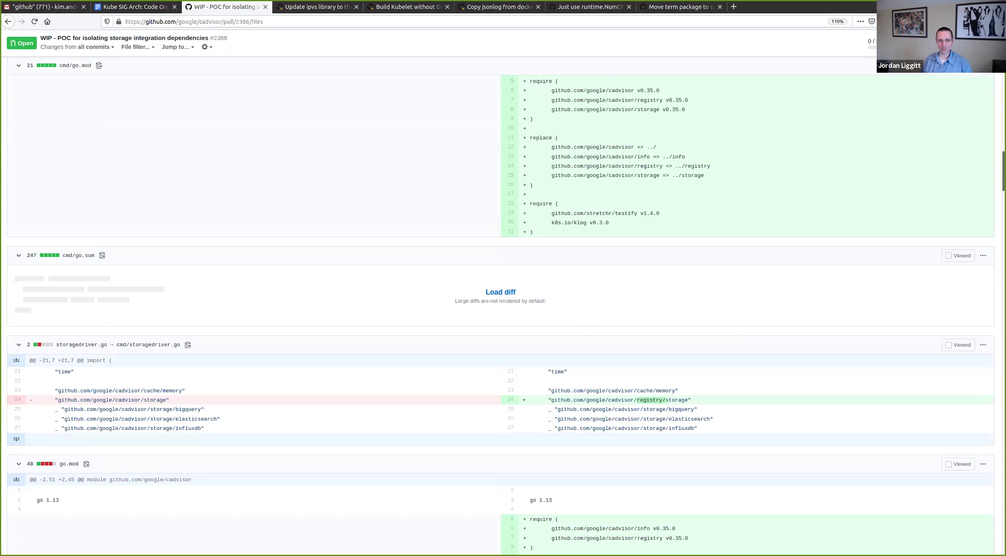
Step: Return to the meeting notes and review the cadvisor slicing item, the ipvs CI job action item and the docker dependency links
left_click(128, 6)
scroll(412, 293, "up", 2)
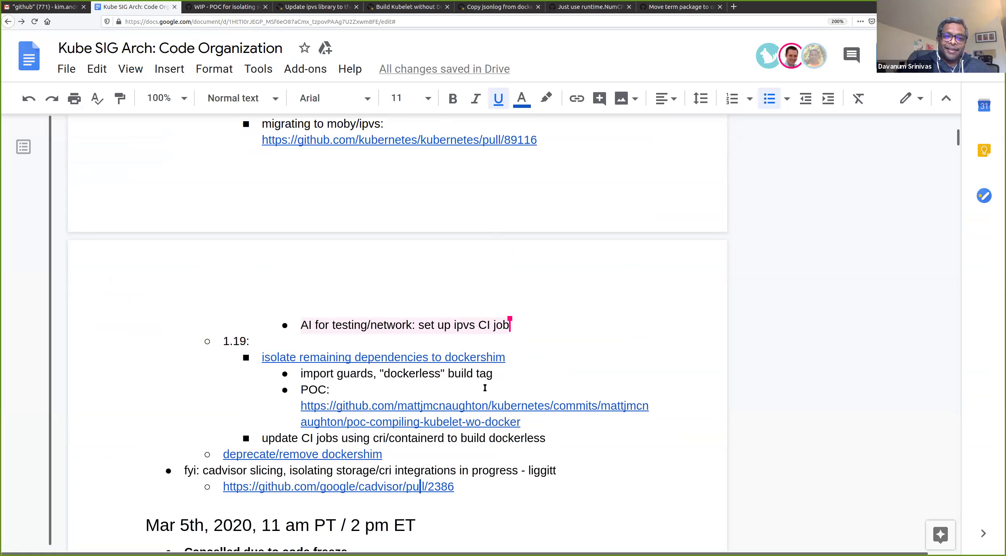
left_click(468, 474)
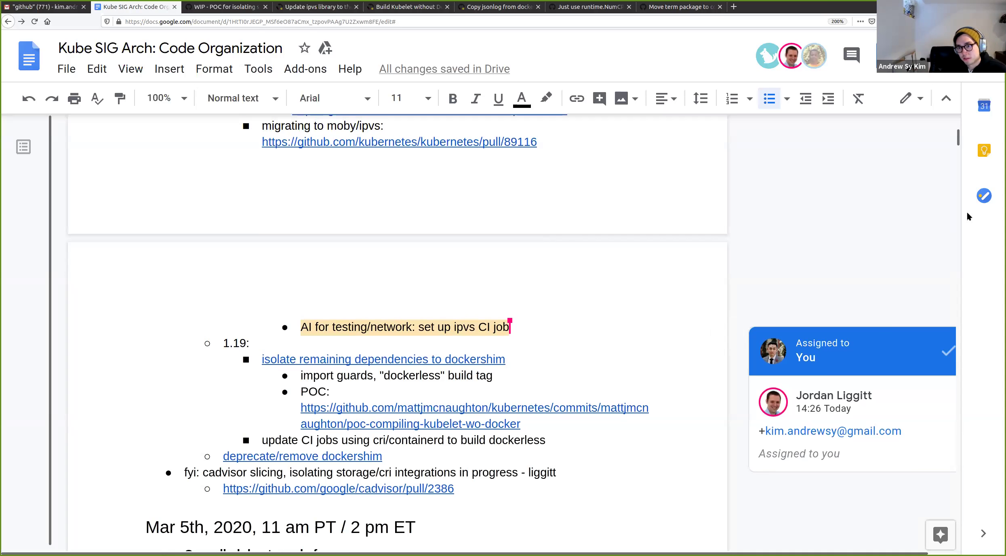
scroll(557, 169, "up", 2)
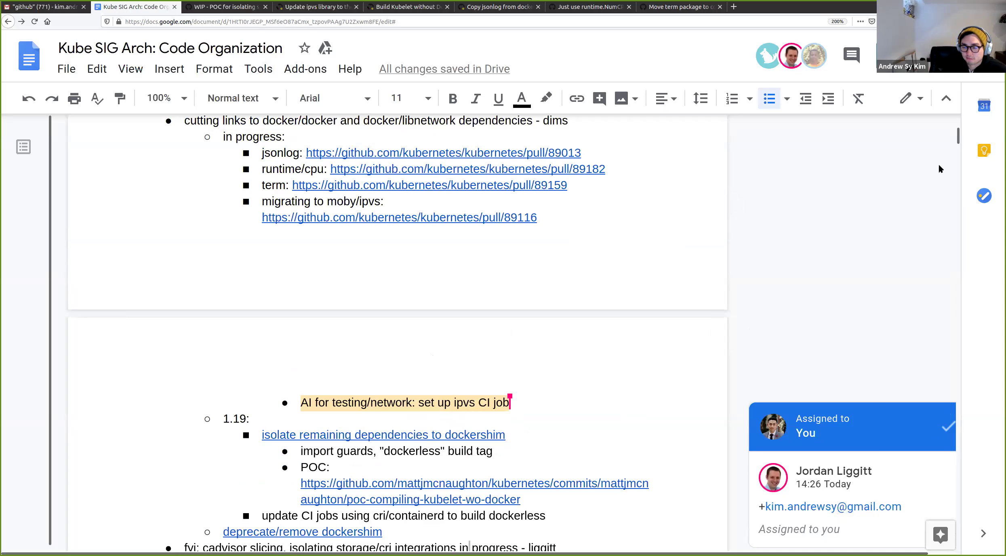
scroll(607, 262, "down", 2)
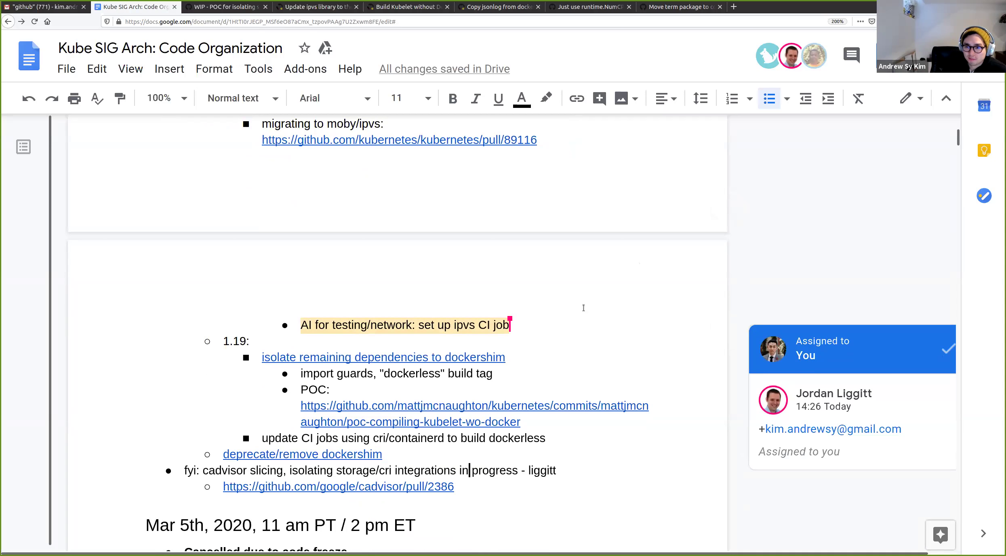